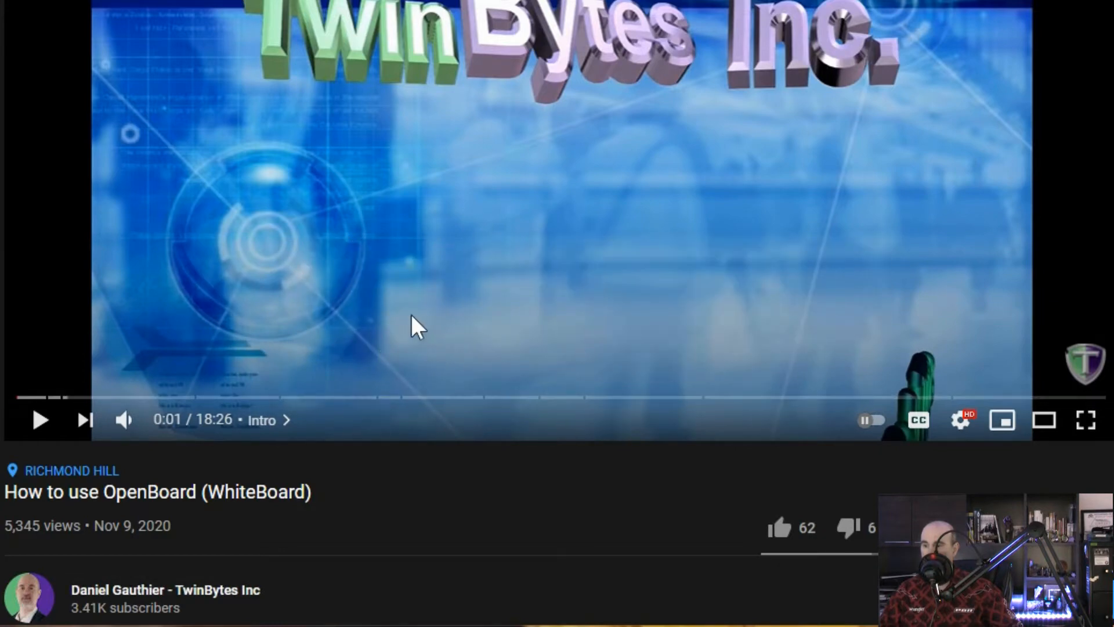
- Expand the description of the OpenBoard video and examine how its chapter timestamps and titles are listed
{"action": "scroll", "coordinate": [343, 266], "scroll_direction": "down", "scroll_amount": 7}
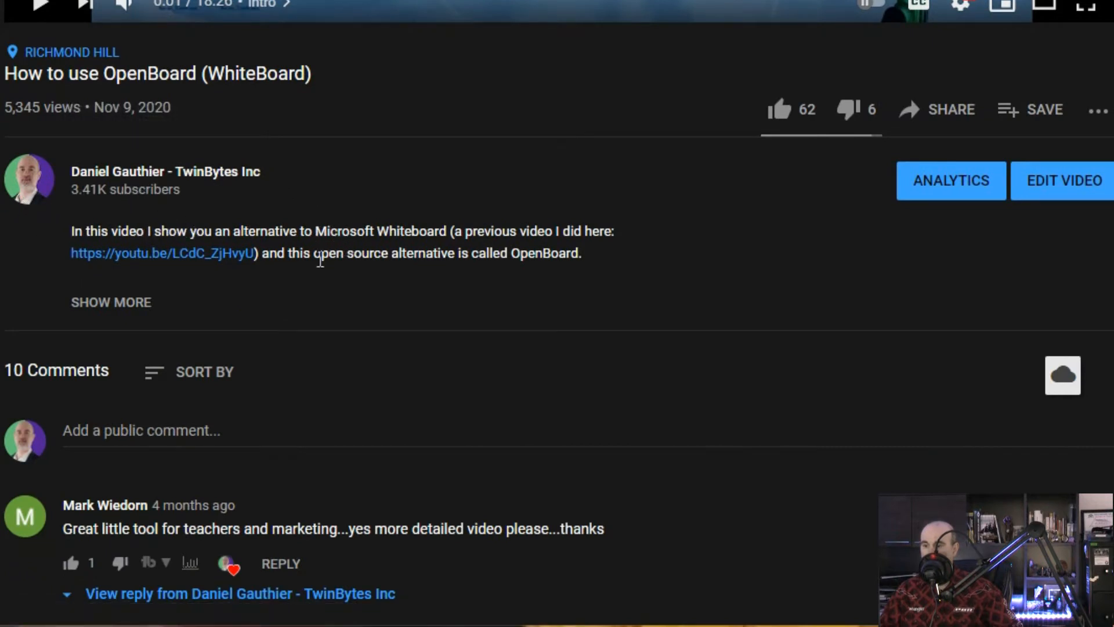
{"action": "left_click", "coordinate": [145, 314]}
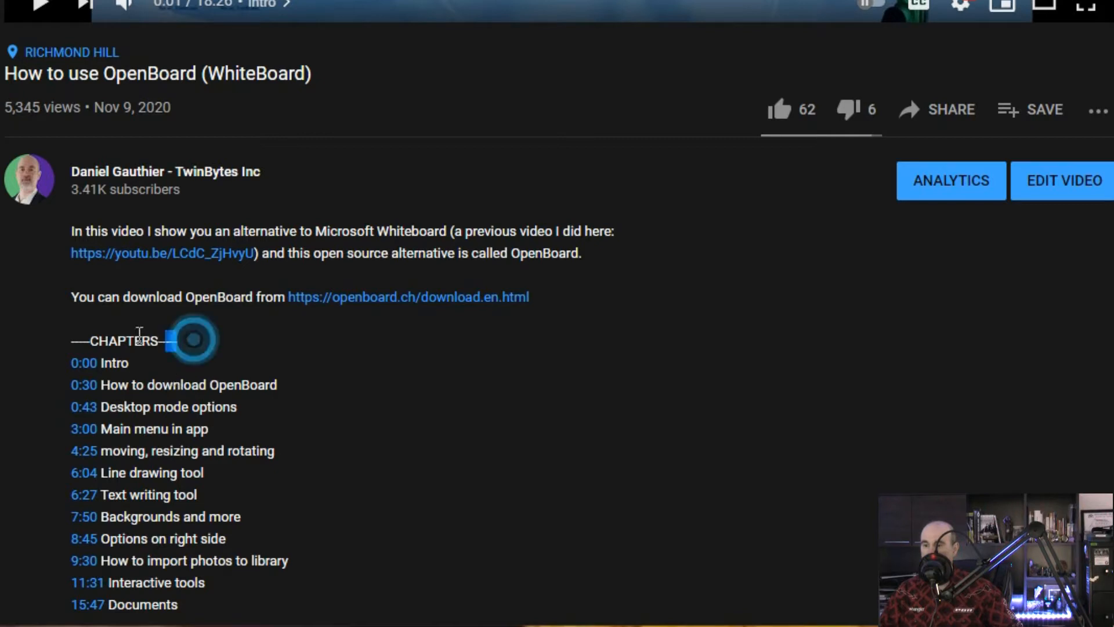
{"action": "left_click_drag", "start_coordinate": [140, 335], "coordinate": [61, 335]}
{"action": "left_click", "coordinate": [111, 337]}
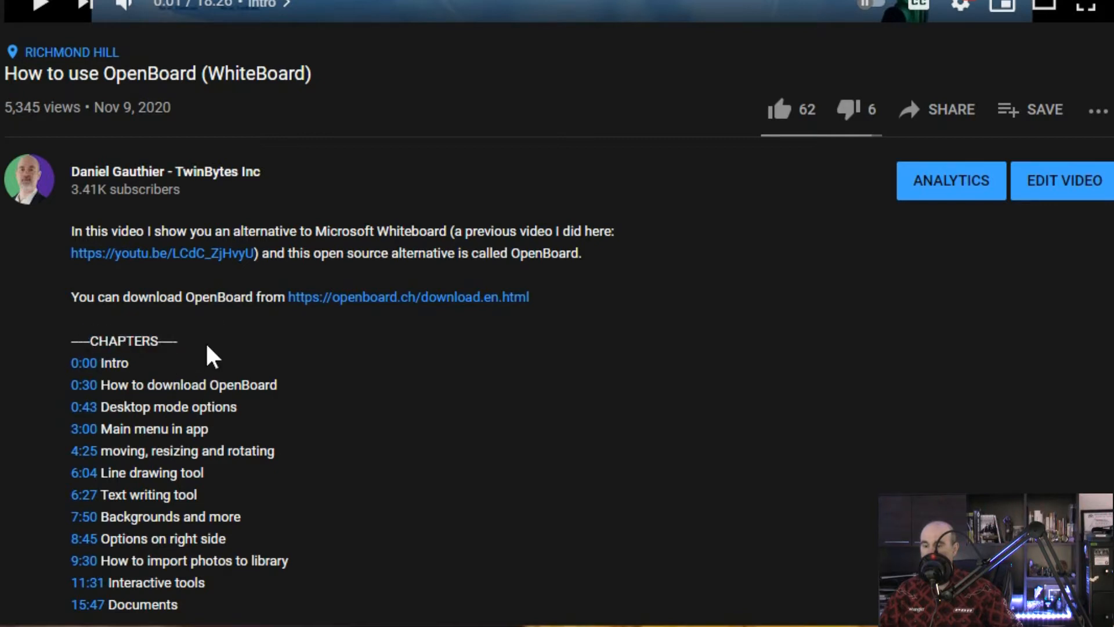
{"action": "scroll", "coordinate": [207, 347], "scroll_direction": "down", "scroll_amount": 2}
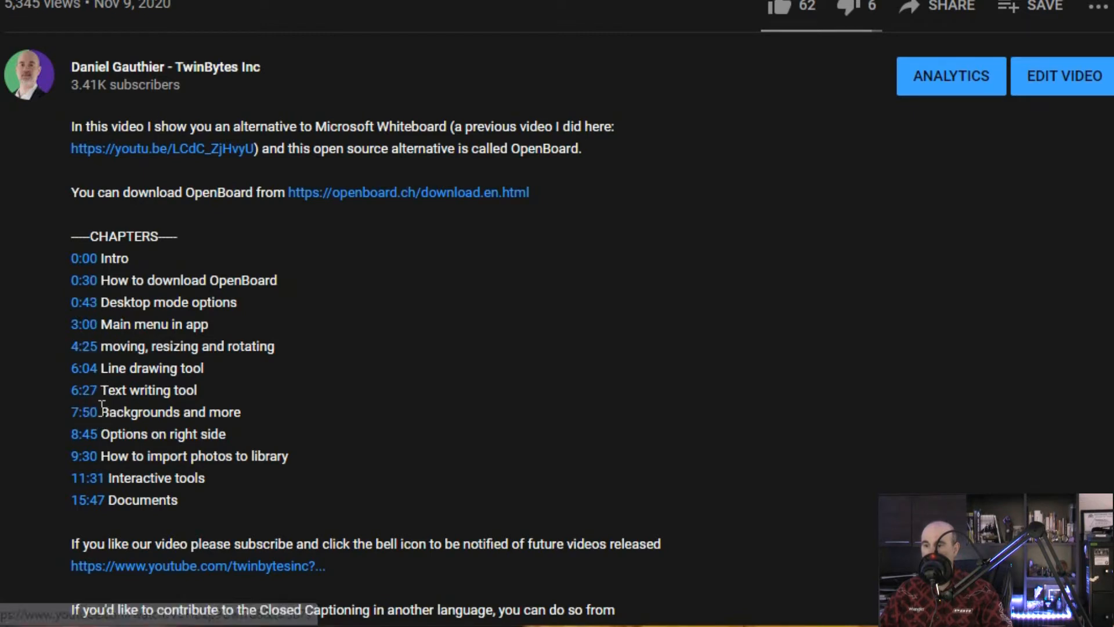
{"action": "scroll", "coordinate": [235, 316], "scroll_direction": "up", "scroll_amount": 5}
{"action": "scroll", "coordinate": [235, 316], "scroll_direction": "up", "scroll_amount": 1}
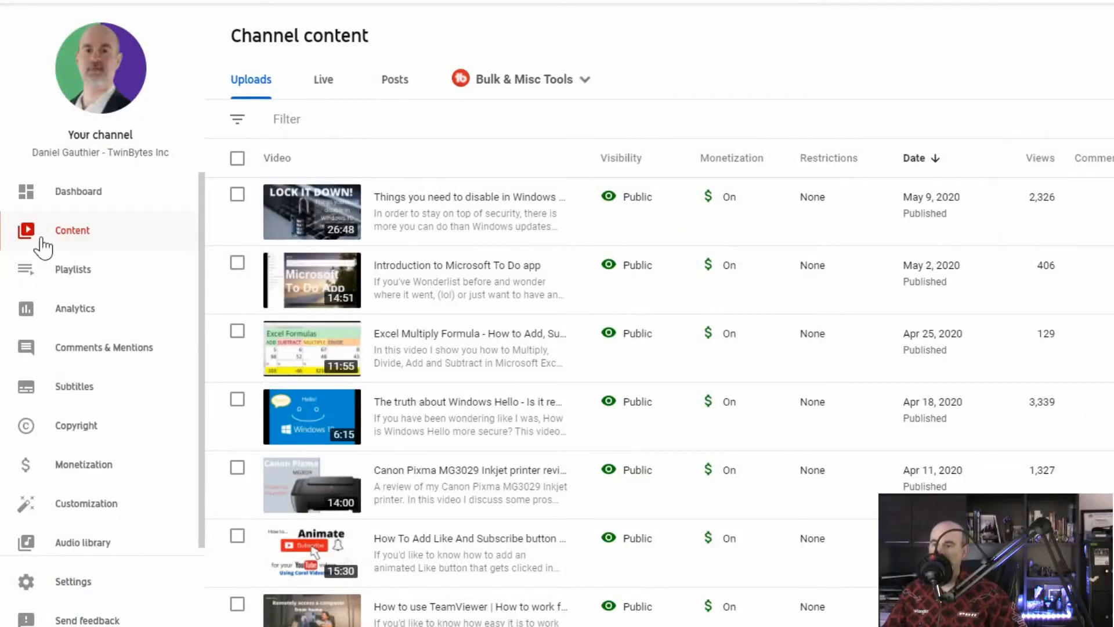
- Open the details of "Things you need to disable in Windows 10" and add a "-----CHAPTERS-----" heading below the registry key note
{"action": "mouse_move", "coordinate": [385, 243]}
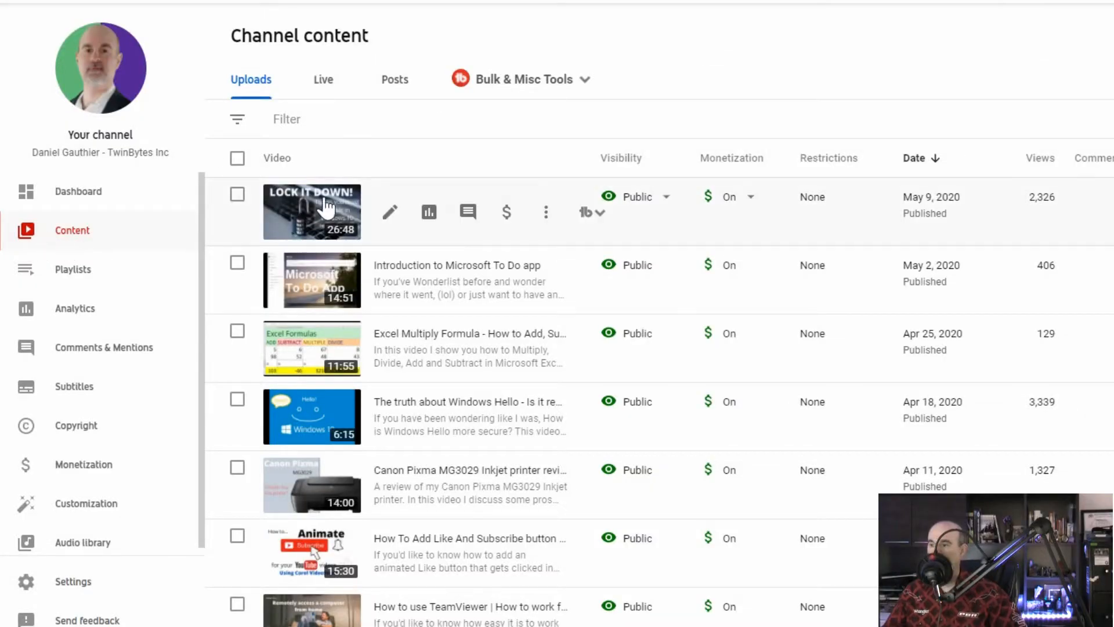
{"action": "left_click", "coordinate": [389, 216]}
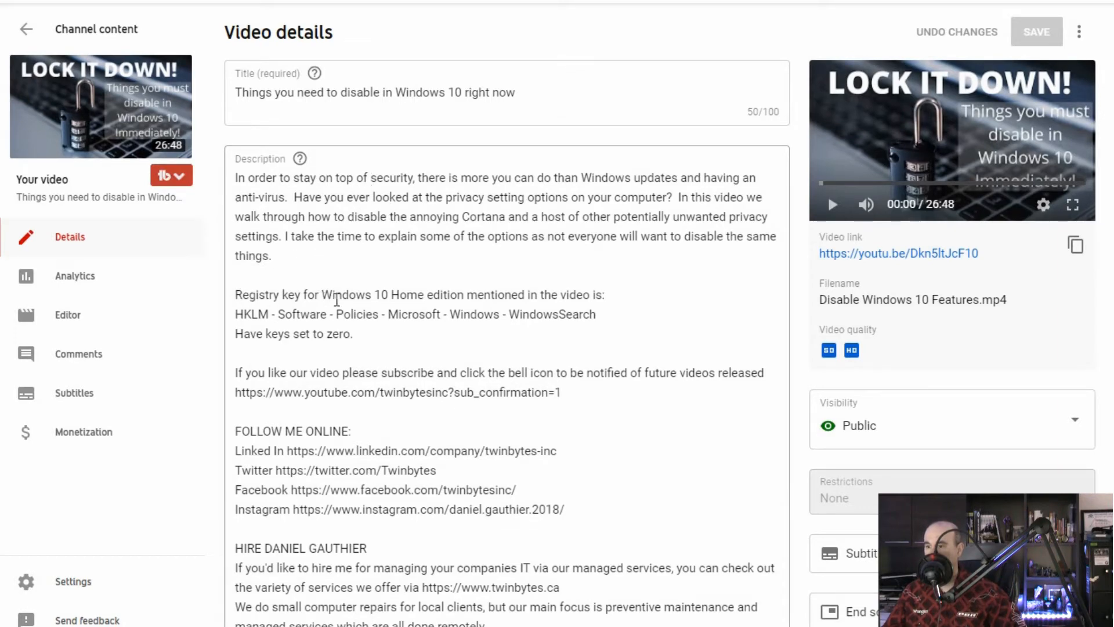
{"action": "left_click", "coordinate": [393, 331]}
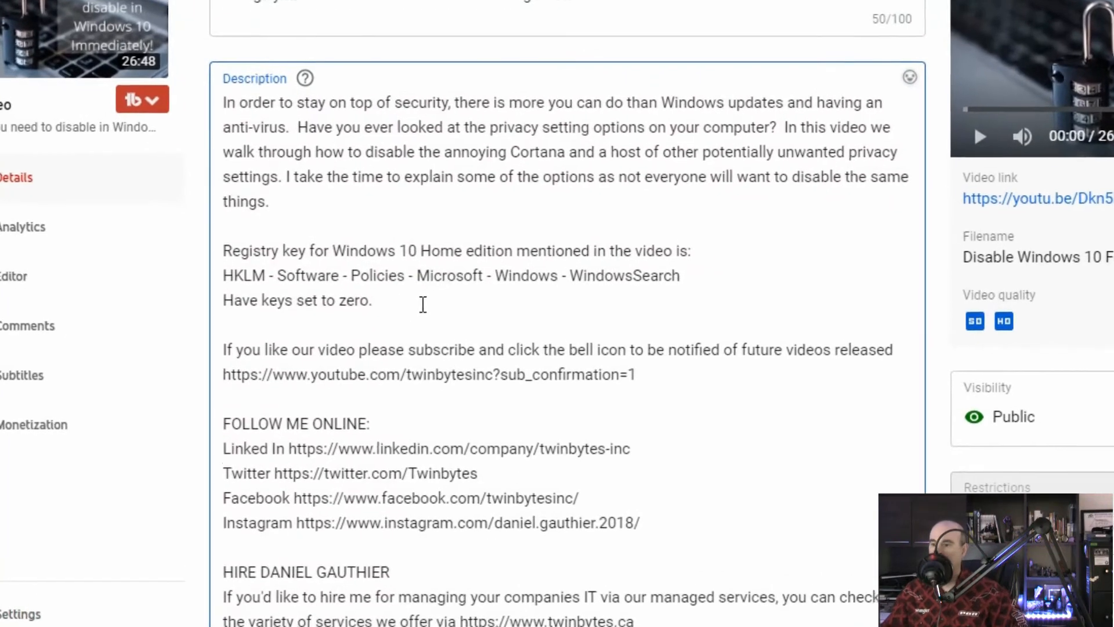
{"action": "key", "text": "Return"}
{"action": "key", "text": "Return"}
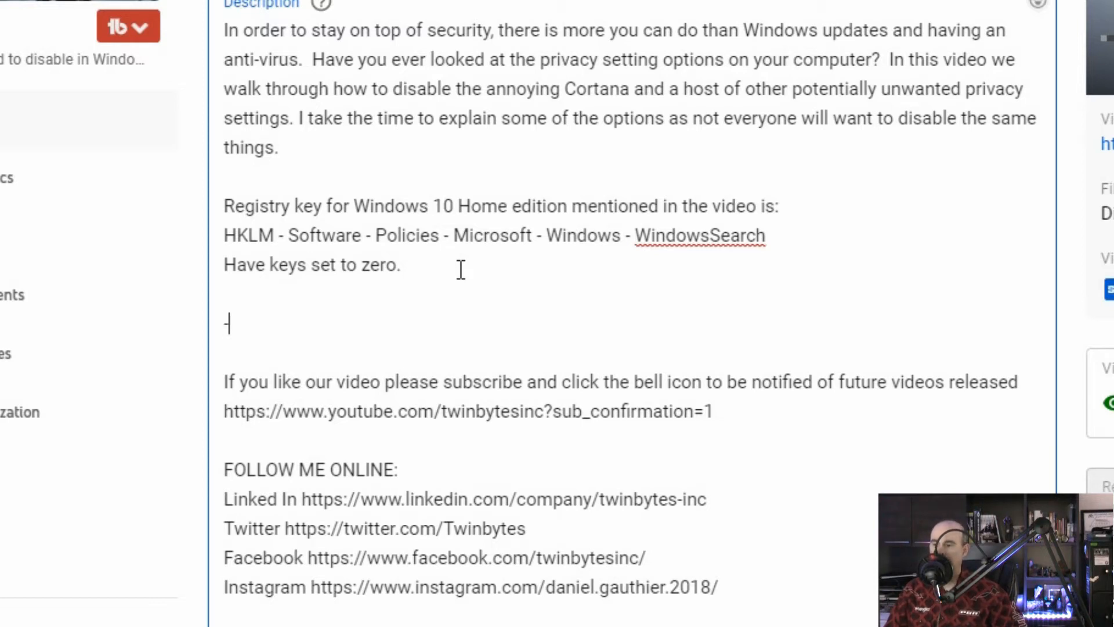
{"action": "type", "text": "CHAPTER"}
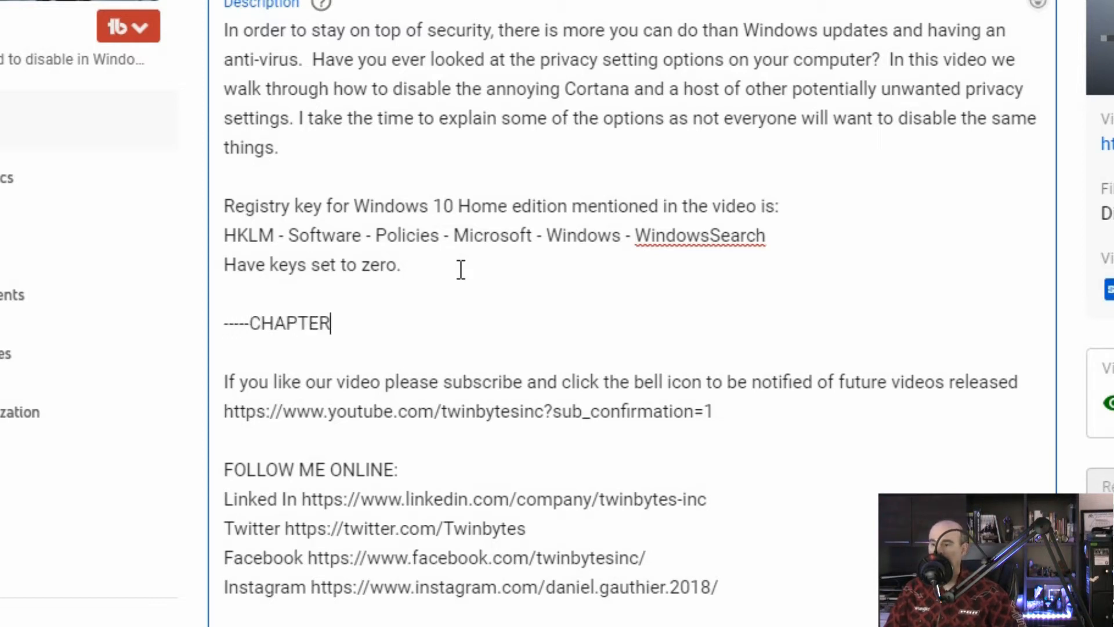
{"action": "type", "text": "S-----"}
{"action": "key", "text": "Return"}
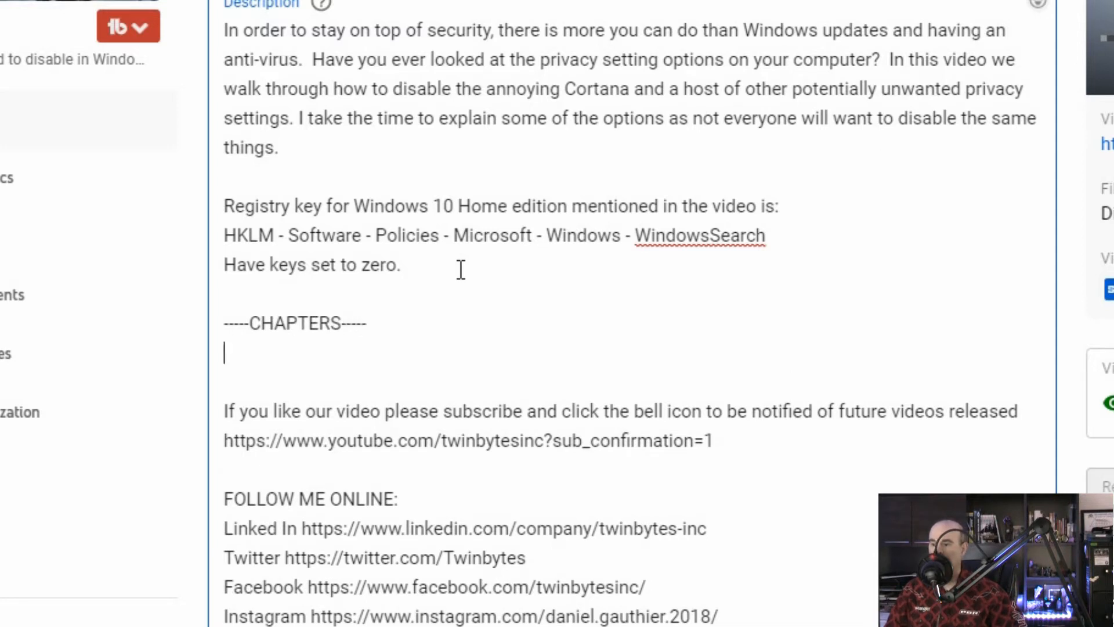
- Add the first chapter line "0:00 Intro" under the chapters heading and start a new line
{"action": "type", "text": "0:009"}
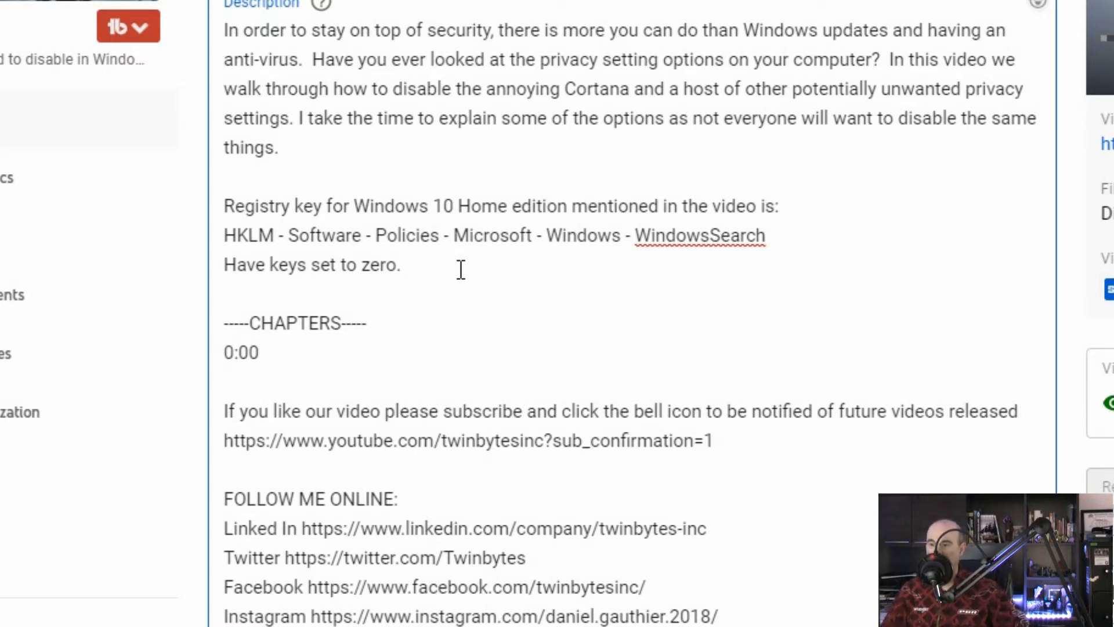
{"action": "type", "text": "In"}
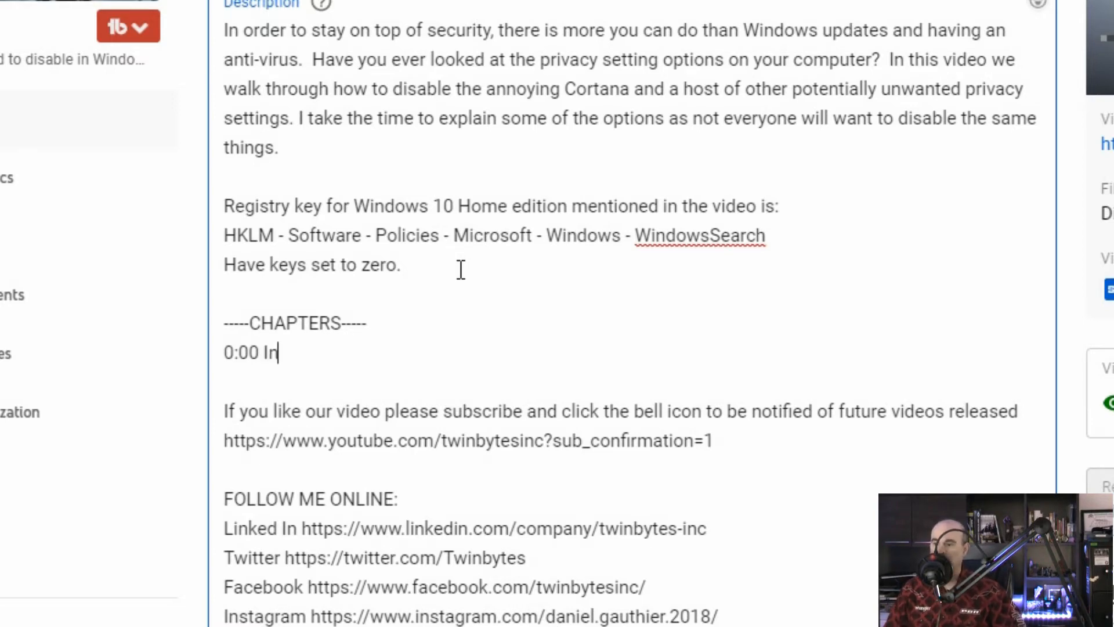
{"action": "type", "text": "tro"}
{"action": "key", "text": "Return"}
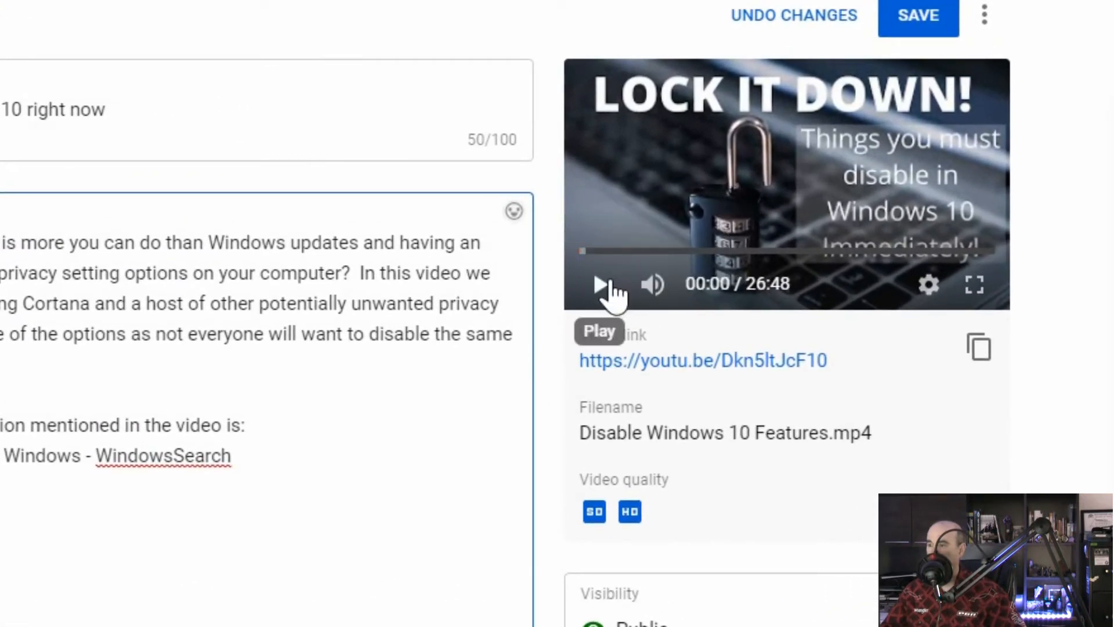
- Play the video preview at reduced volume to 0:21 and enter 0:20 as the second chapter's timestamp
{"action": "mouse_move", "coordinate": [654, 293]}
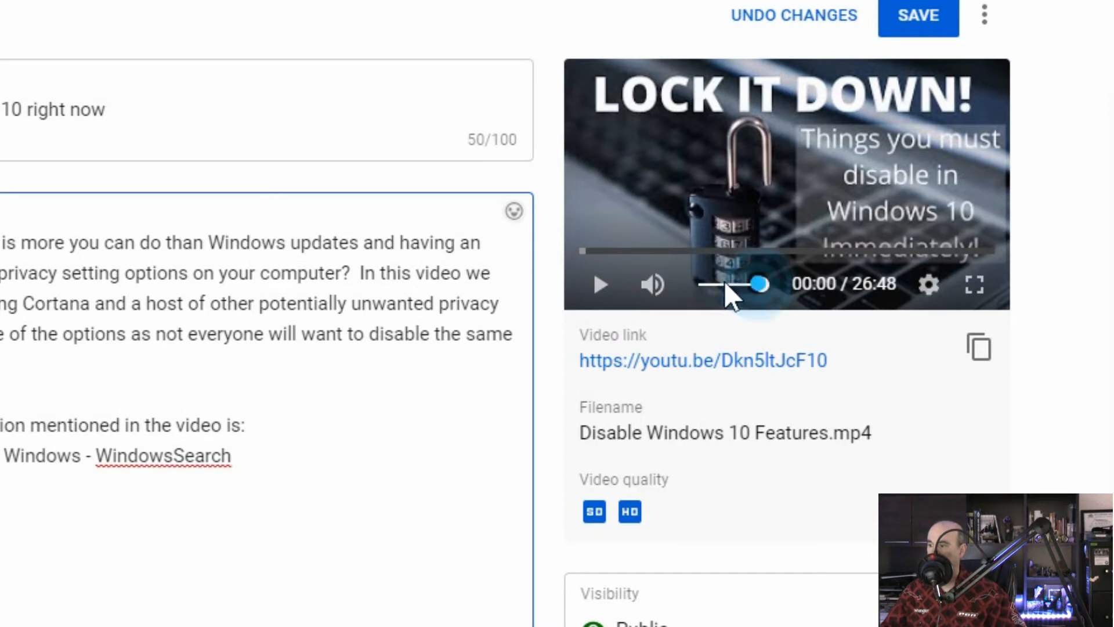
{"action": "left_click_drag", "start_coordinate": [761, 285], "coordinate": [724, 298]}
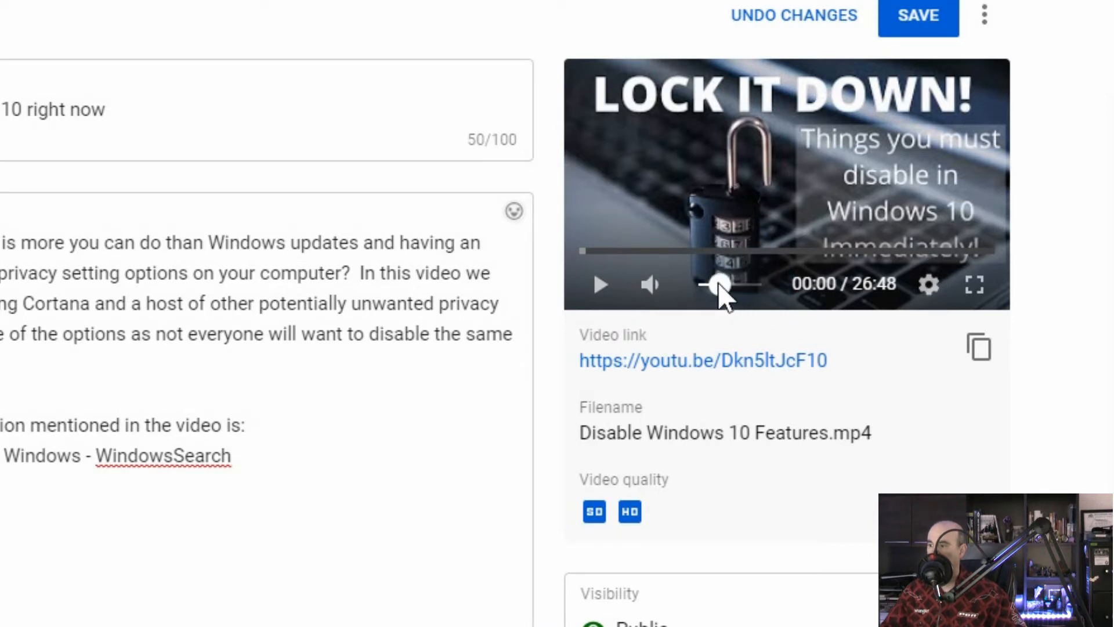
{"action": "left_click", "coordinate": [596, 293]}
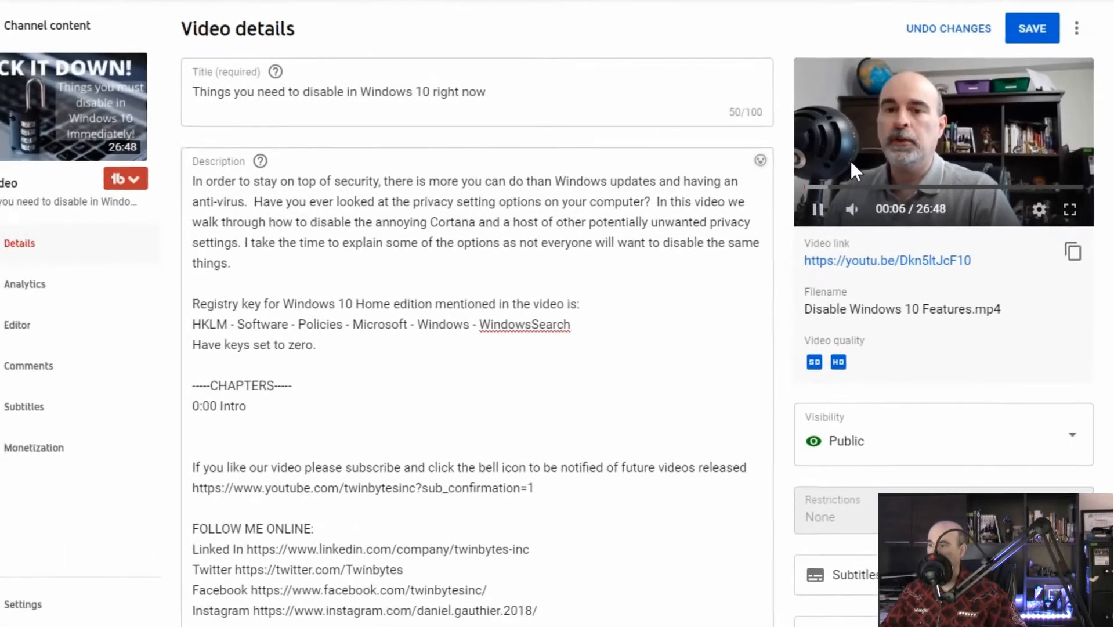
{"action": "left_click", "coordinate": [830, 209]}
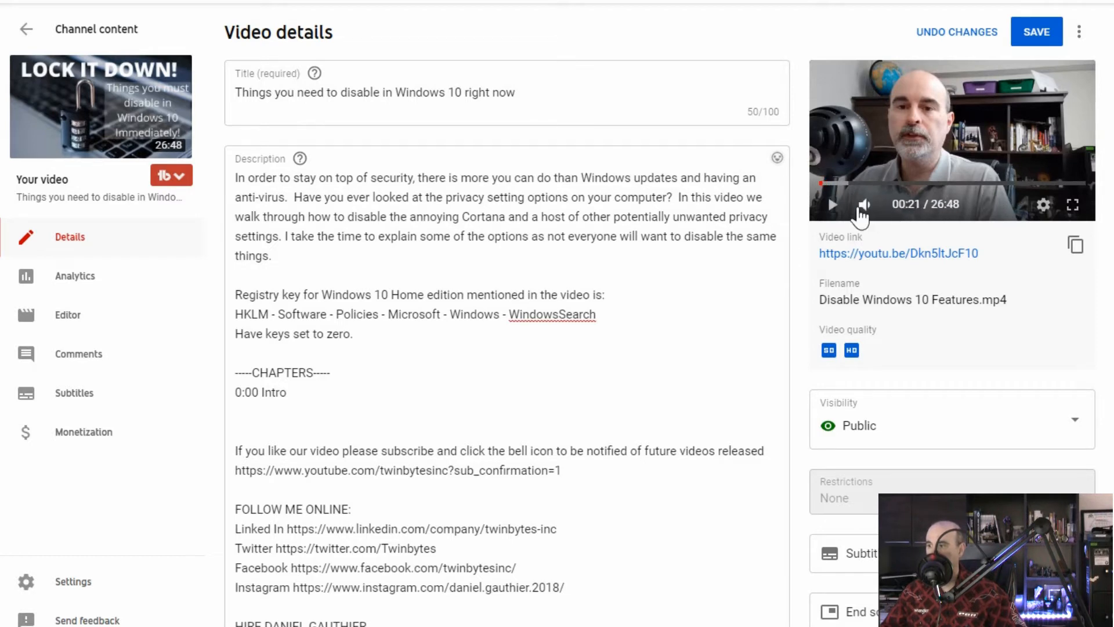
{"action": "left_click", "coordinate": [297, 410]}
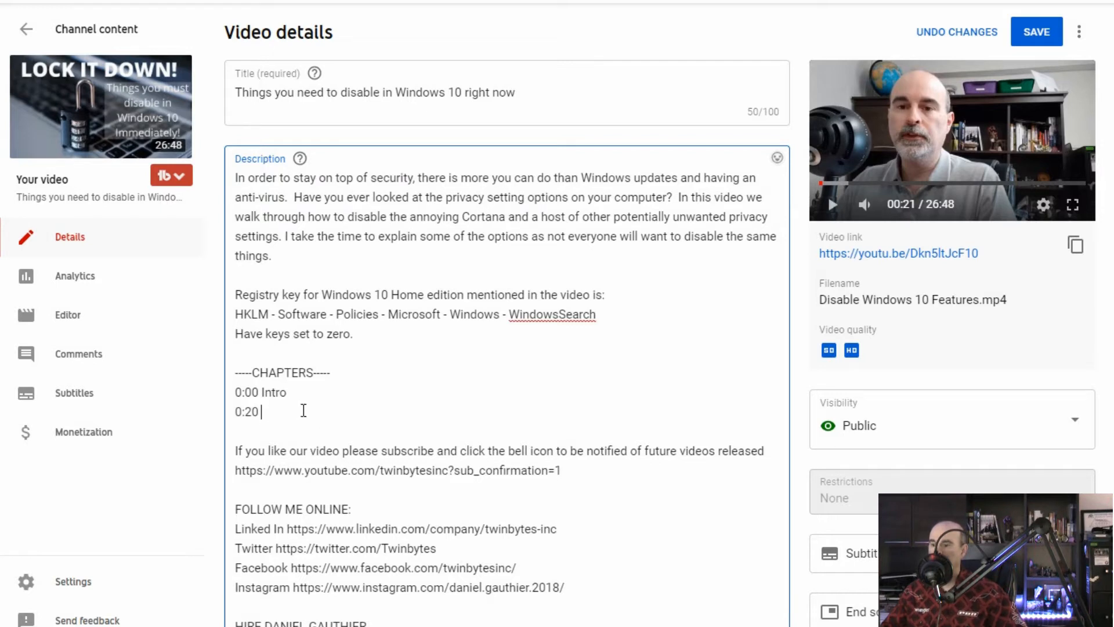
- Play the preview on to find where the topic starts, and make the second chapter line "0:48 Disabling Cortana"
{"action": "left_click", "coordinate": [832, 208]}
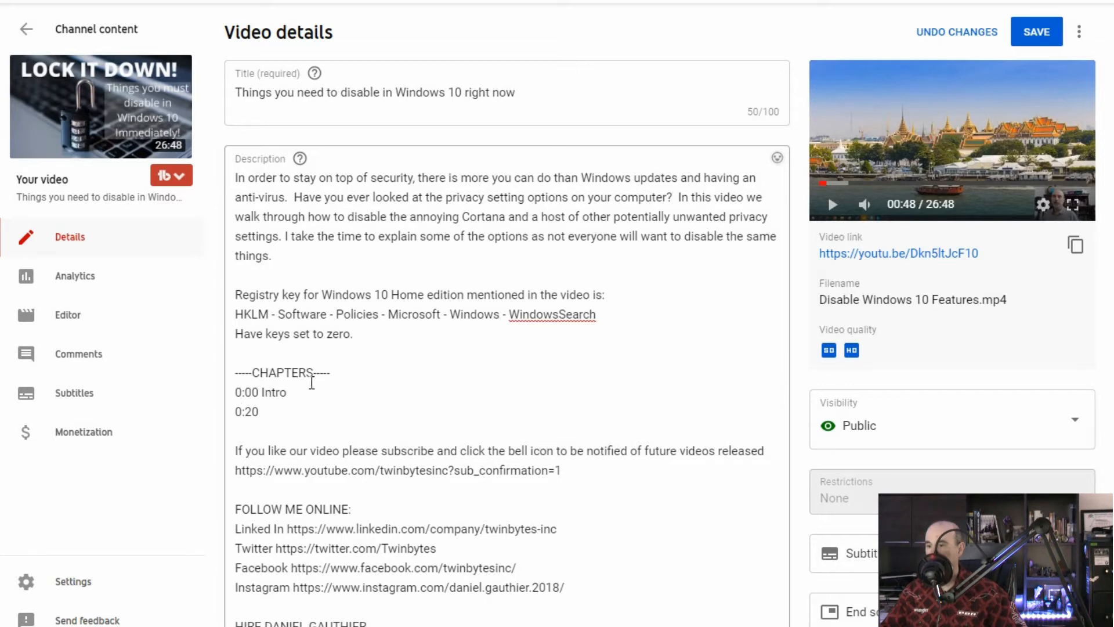
{"action": "left_click", "coordinate": [277, 409]}
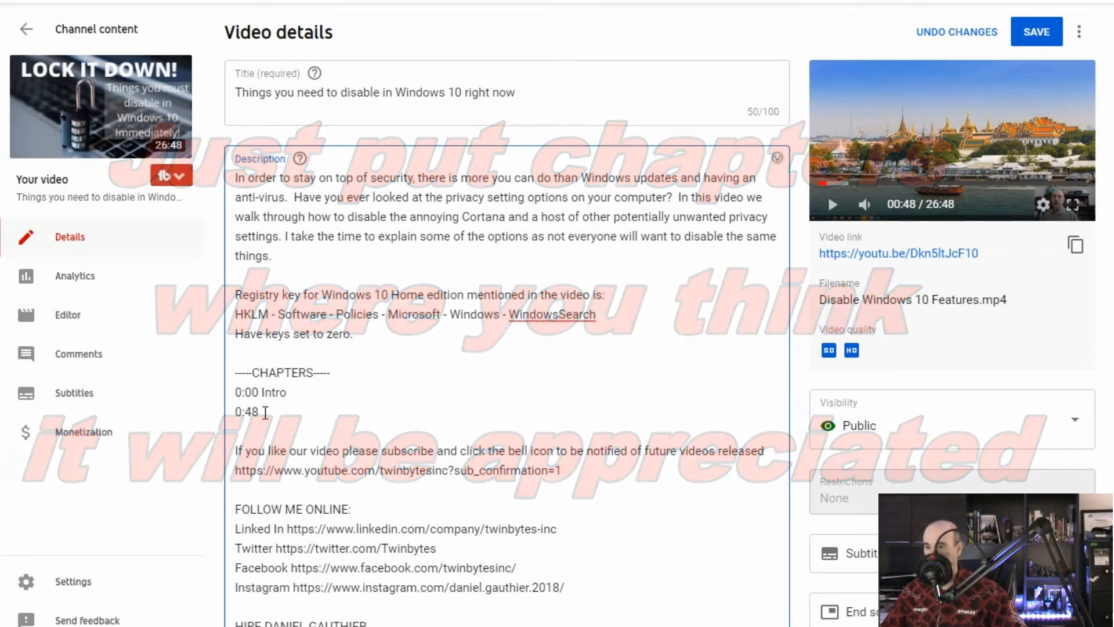
{"action": "left_click", "coordinate": [833, 206]}
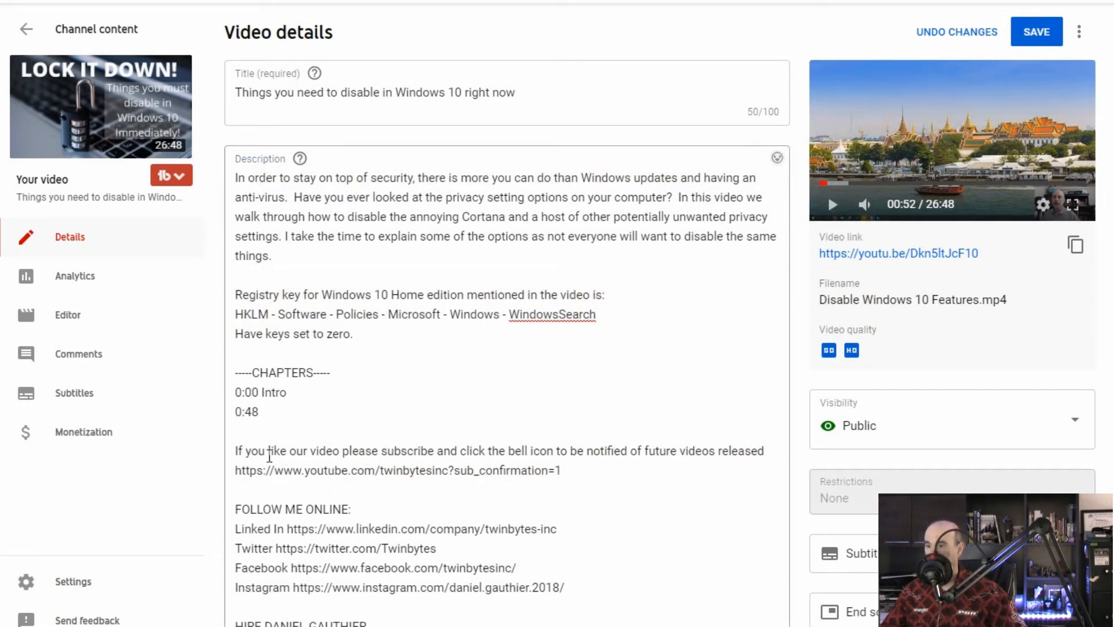
{"action": "left_click", "coordinate": [291, 409]}
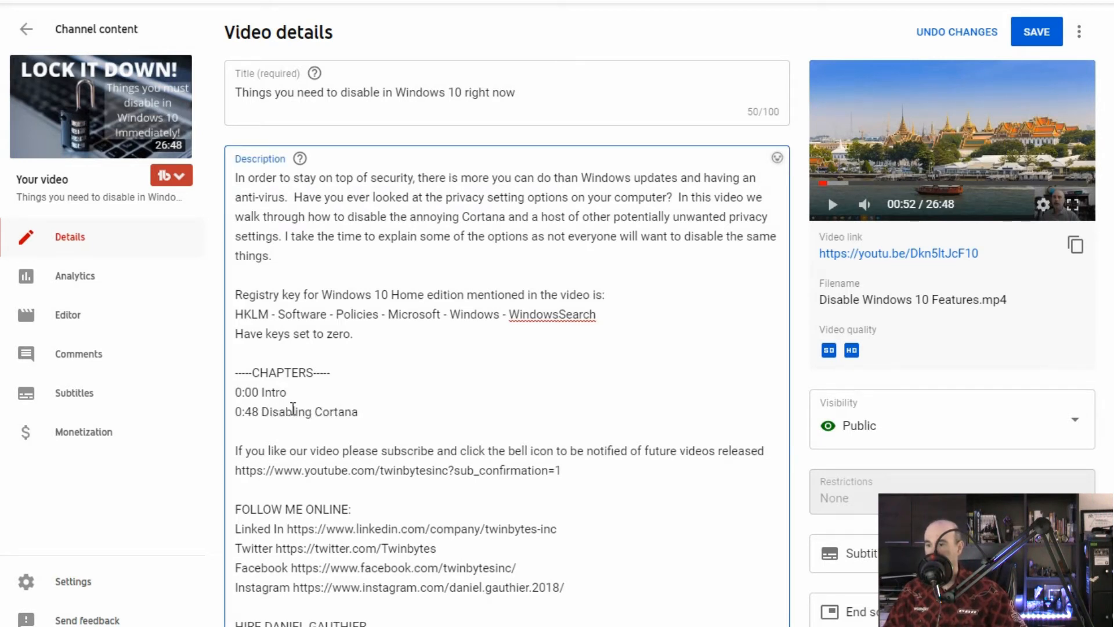
{"action": "key", "text": "Return"}
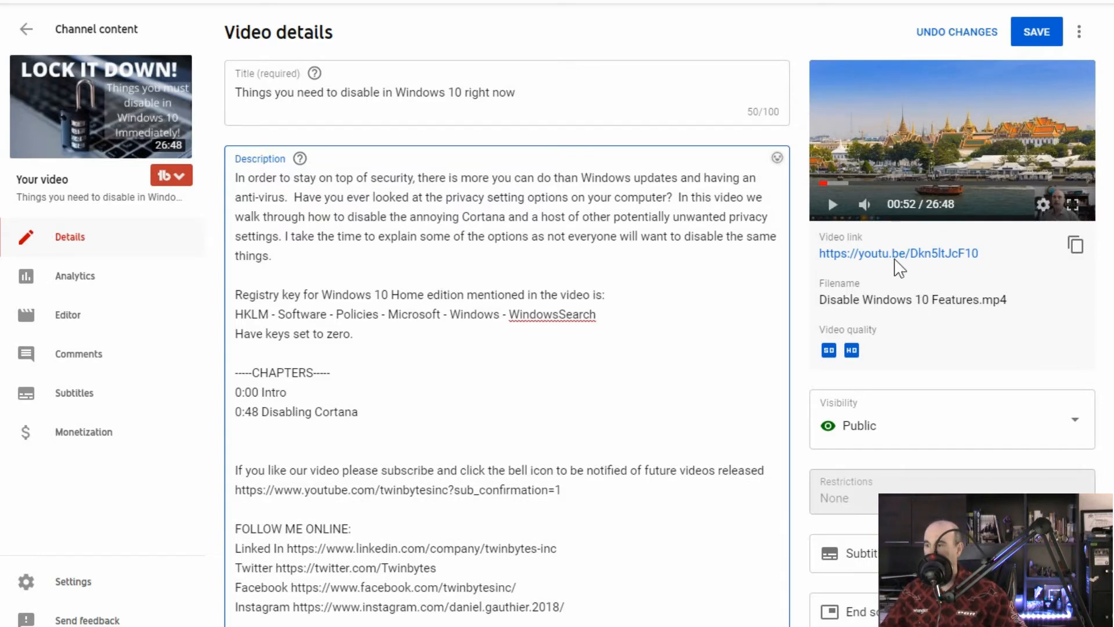
- Play the preview at speed 2 up to 1:33, pause it and return the playback speed to Normal
{"action": "left_click", "coordinate": [833, 204]}
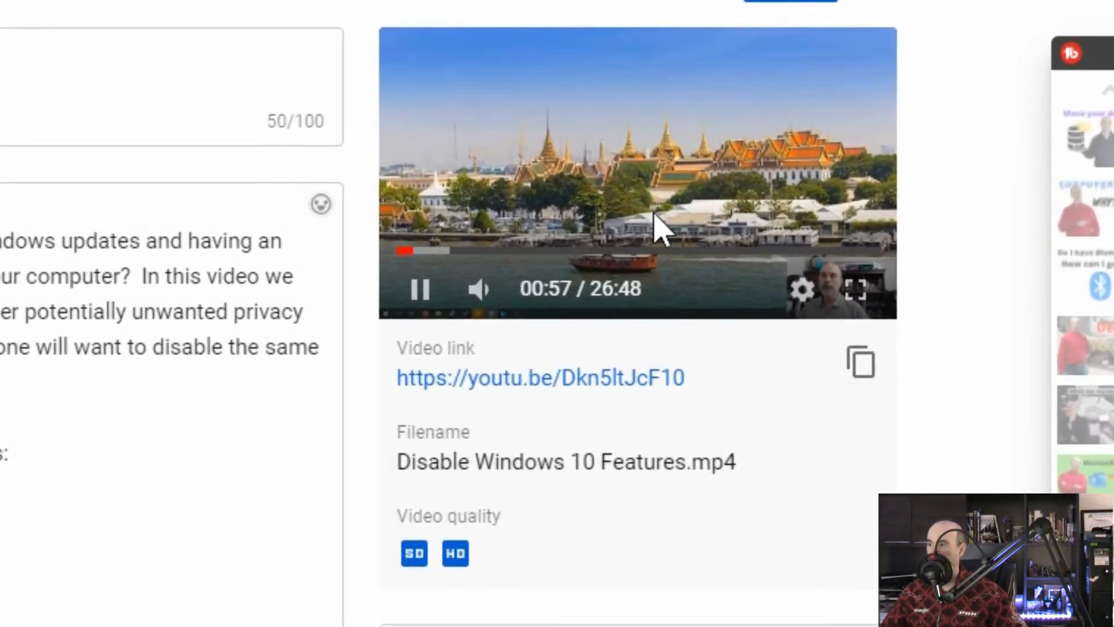
{"action": "left_click", "coordinate": [802, 290]}
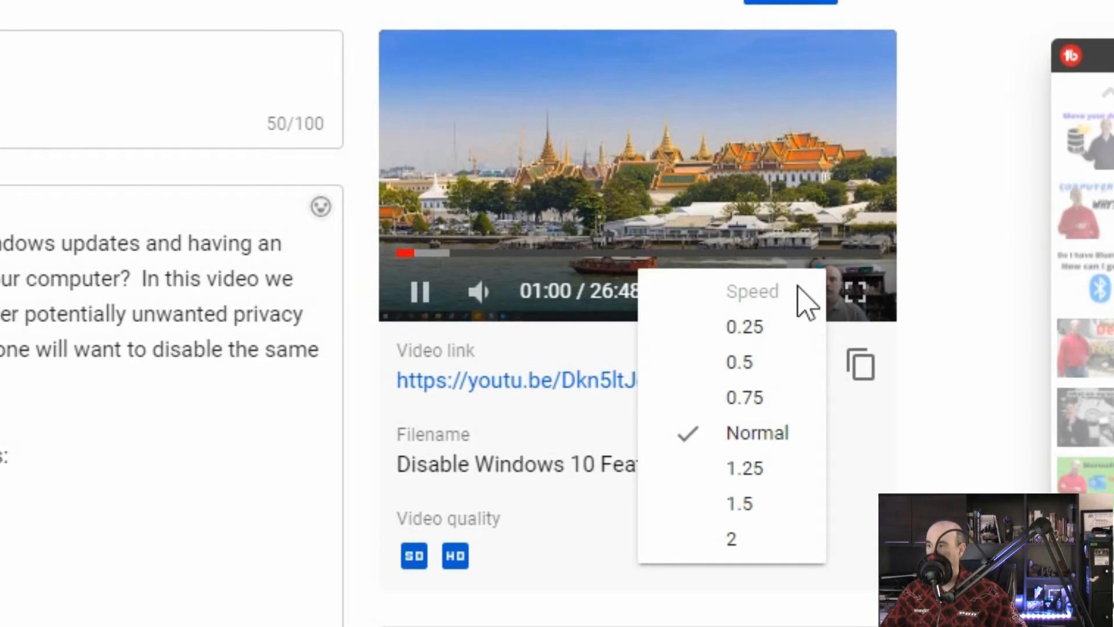
{"action": "left_click", "coordinate": [767, 546]}
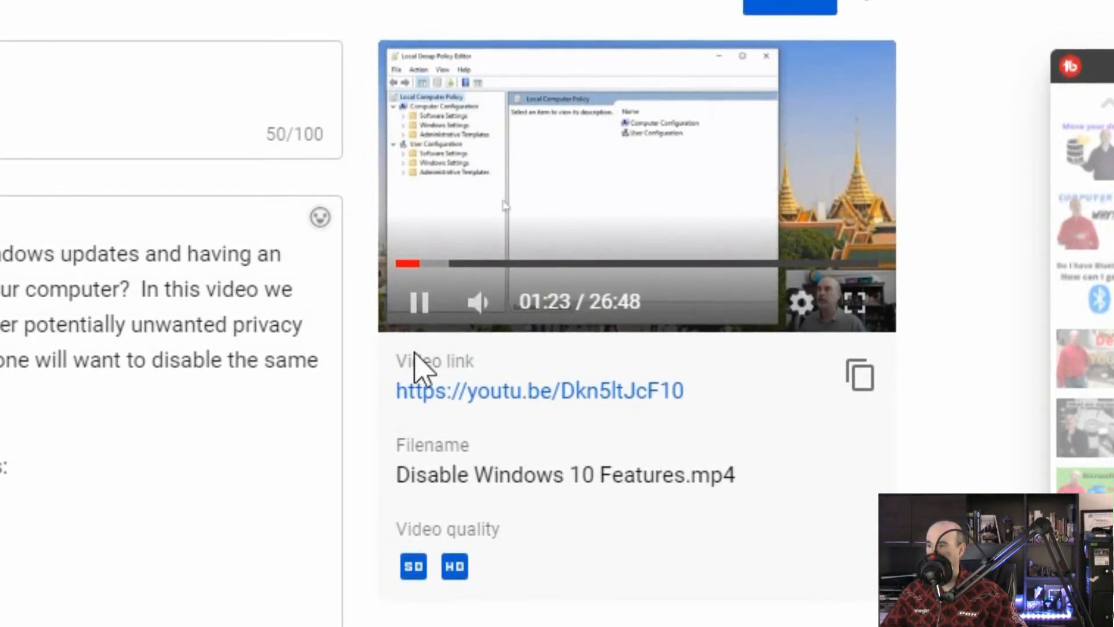
{"action": "left_click", "coordinate": [427, 308]}
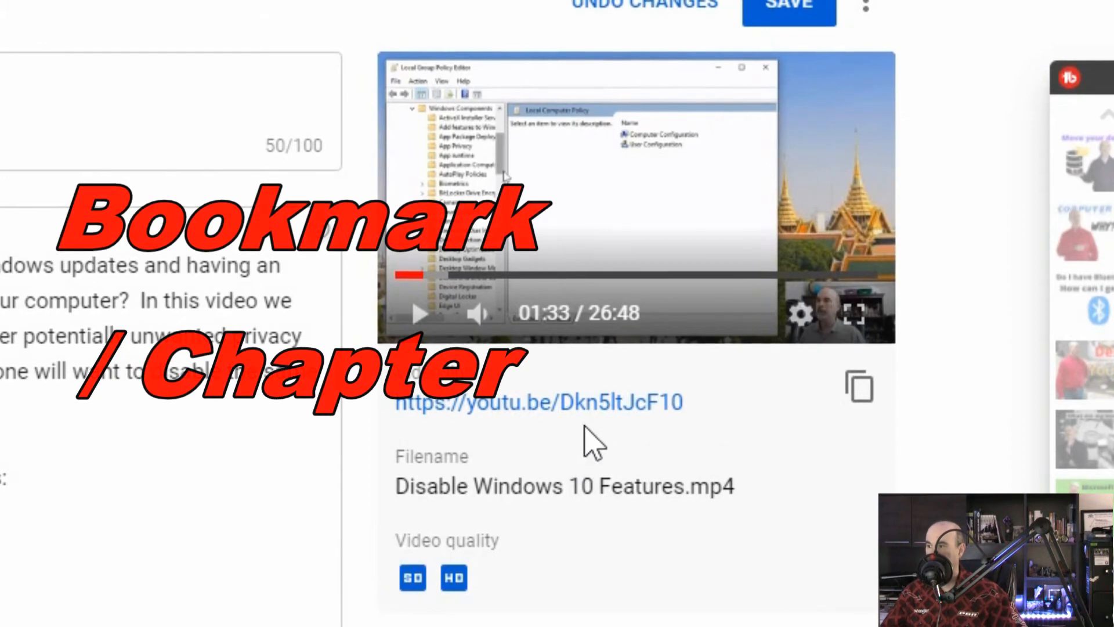
{"action": "left_click", "coordinate": [800, 316]}
{"action": "left_click", "coordinate": [757, 458]}
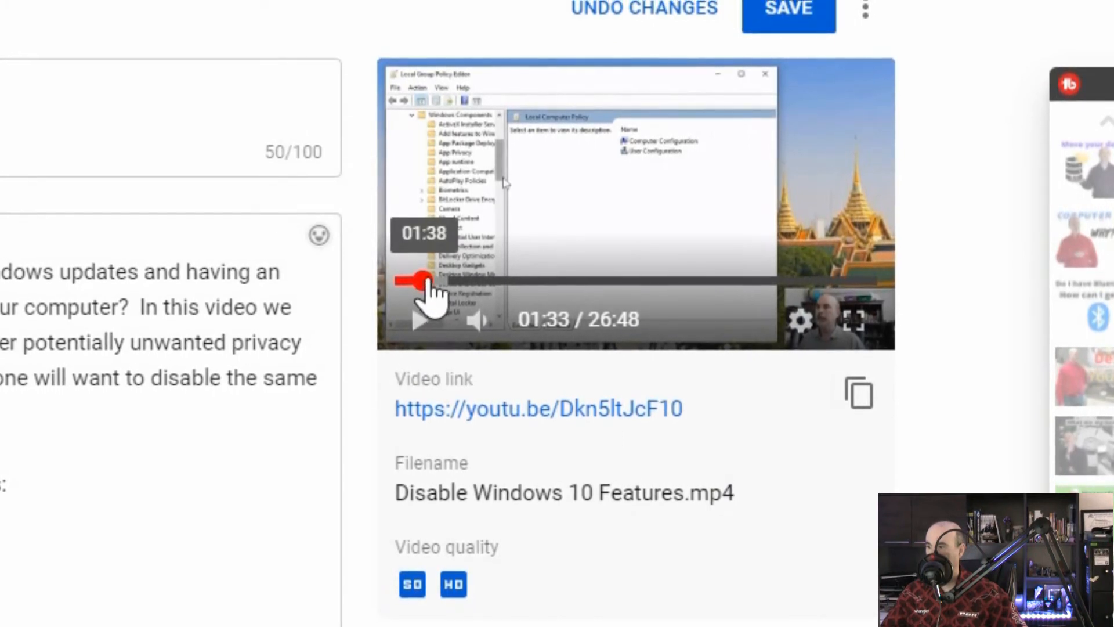
- Rewind the preview to 1:13, play it to 1:23, and enter the placeholder chapter line "1:23 next chapter name"
{"action": "left_click_drag", "start_coordinate": [428, 284], "coordinate": [427, 279]}
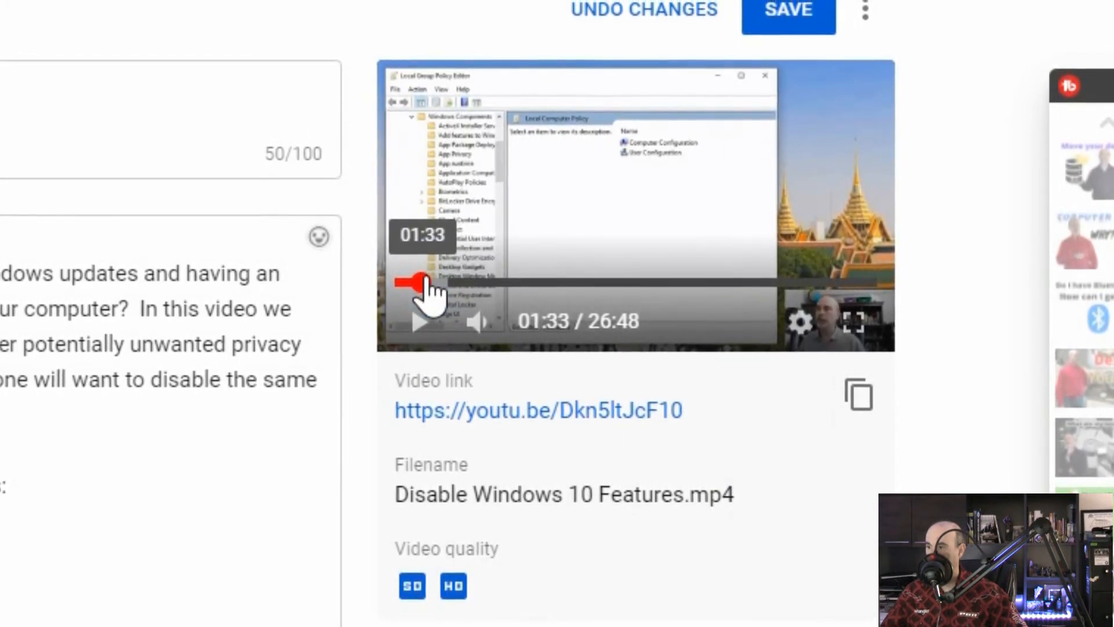
{"action": "left_click", "coordinate": [423, 282]}
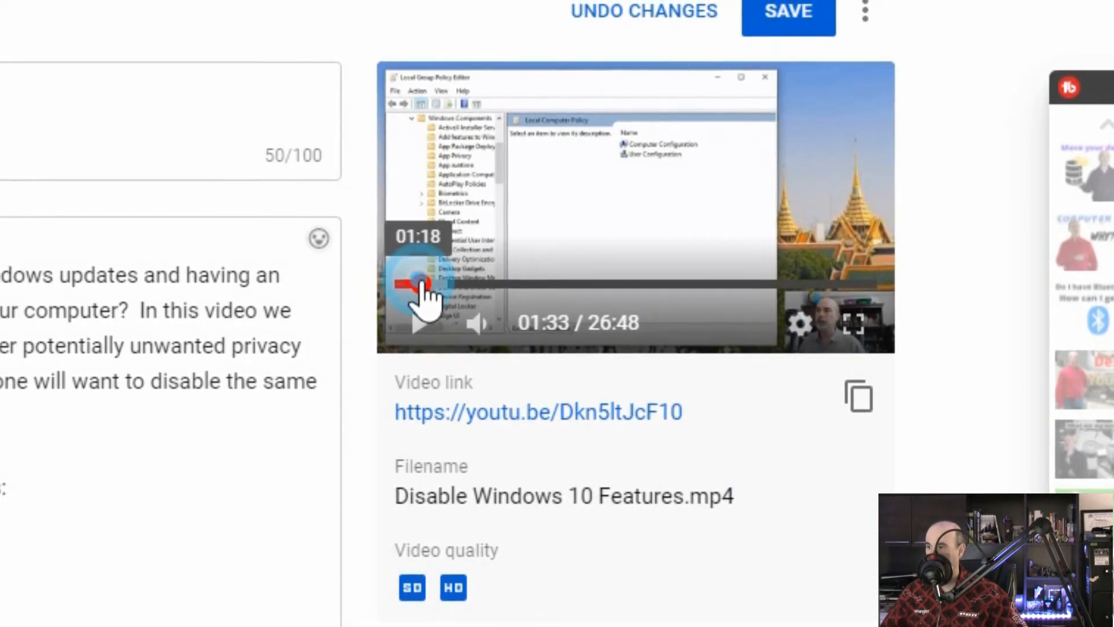
{"action": "left_click_drag", "start_coordinate": [422, 282], "coordinate": [420, 284]}
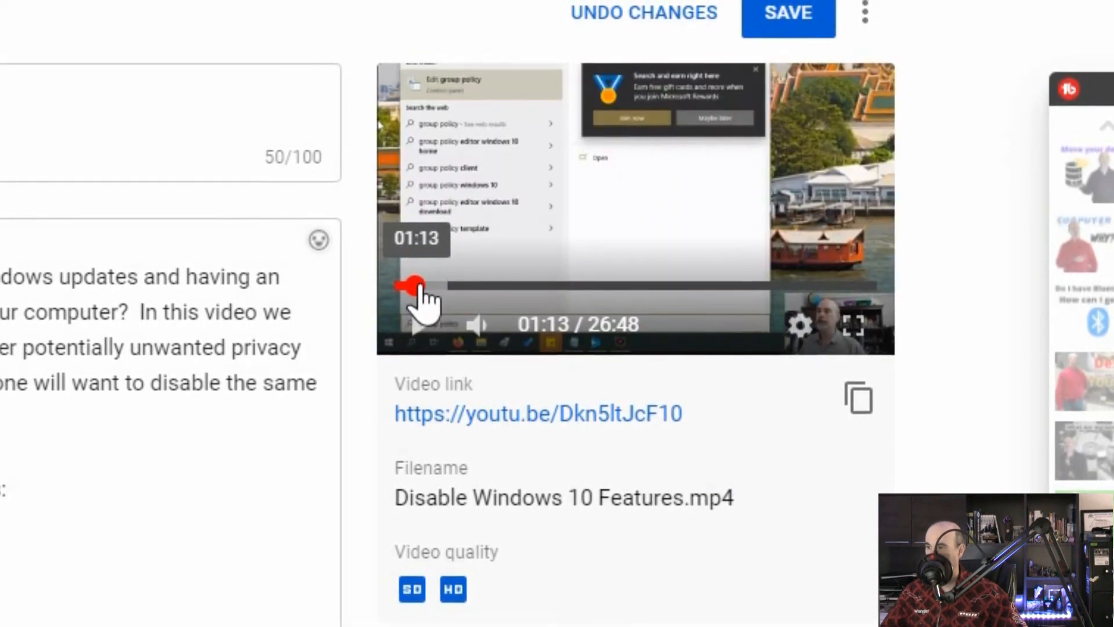
{"action": "left_click", "coordinate": [425, 338]}
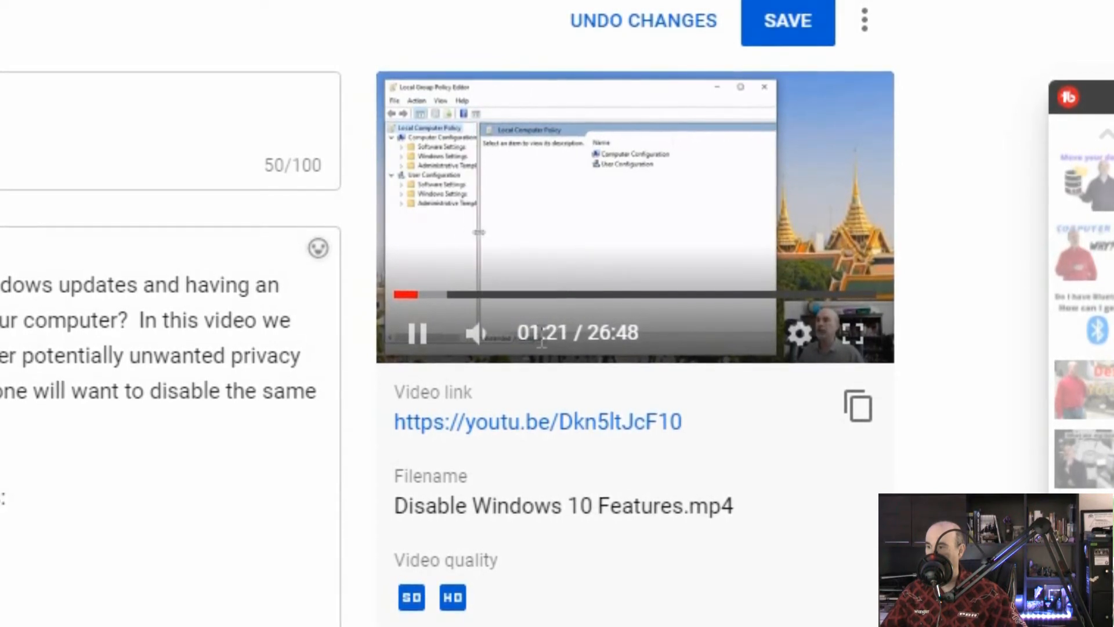
{"action": "left_click", "coordinate": [419, 338]}
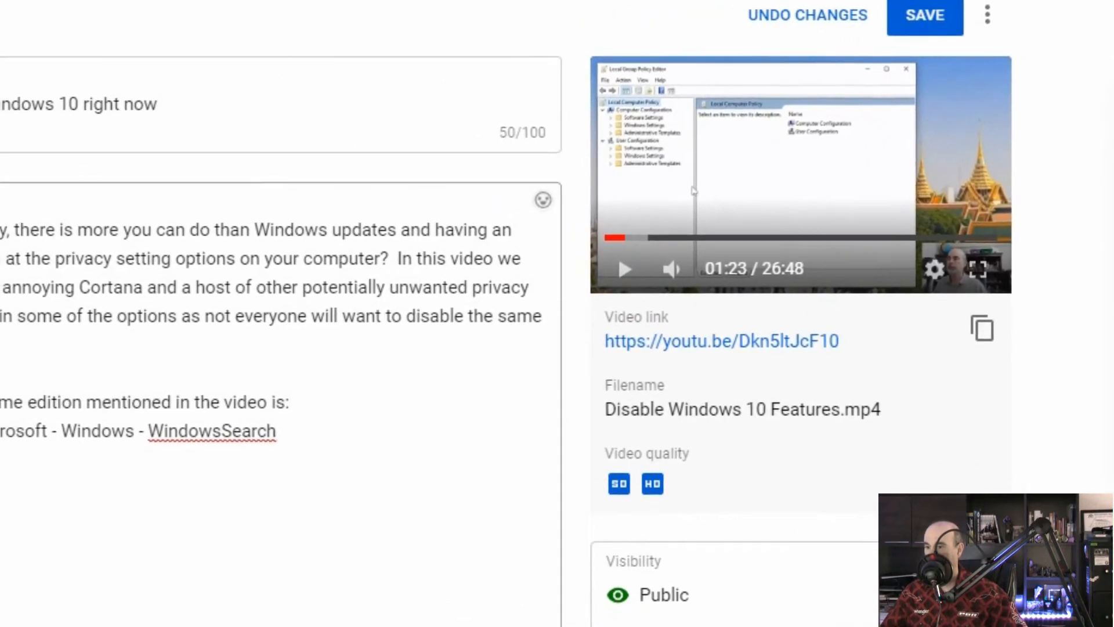
{"action": "left_click", "coordinate": [21, 569]}
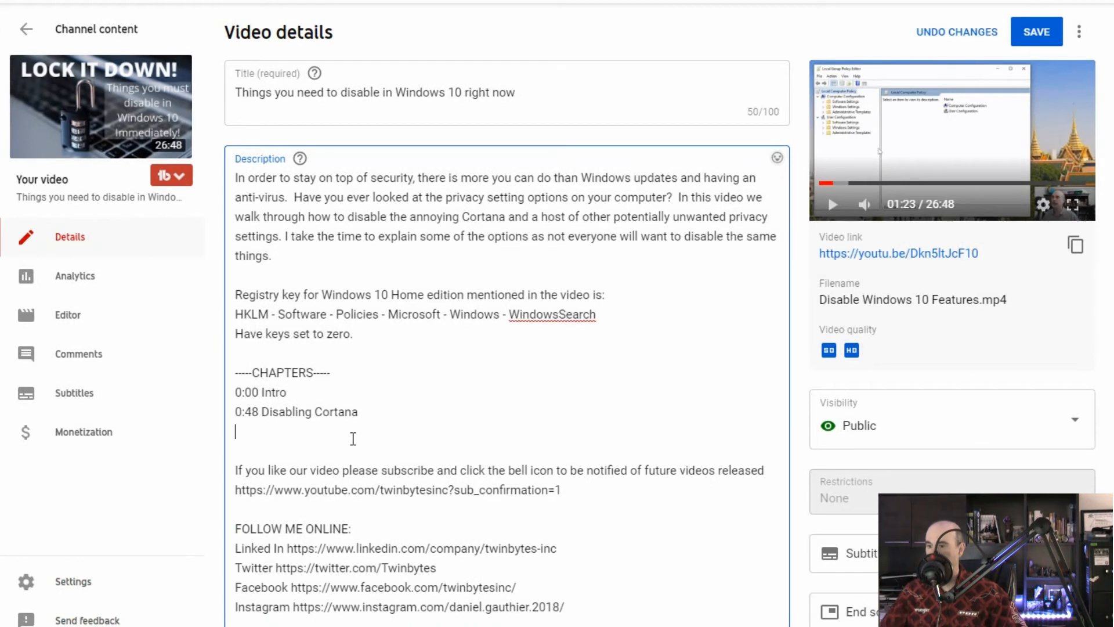
{"action": "type", "text": "1:23 next chapter name"}
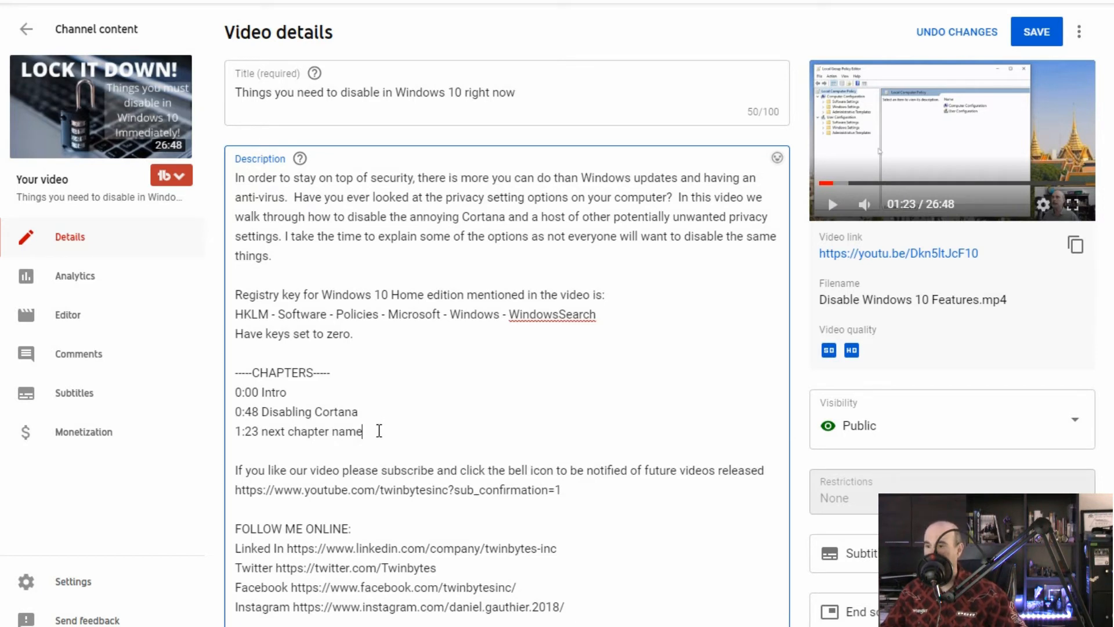
- Play the preview on to 3:07 and replace the placeholder chapter line with "3:07 Allowing Search"
{"action": "left_click_drag", "start_coordinate": [379, 430], "coordinate": [281, 428]}
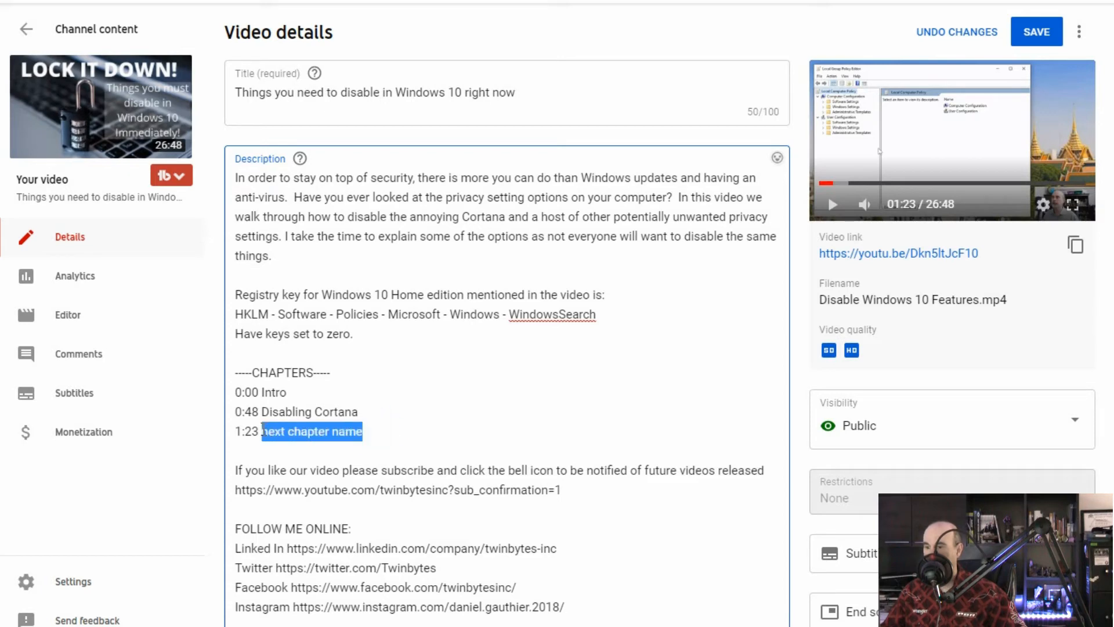
{"action": "key", "text": "BackSpace"}
{"action": "left_click", "coordinate": [833, 205]}
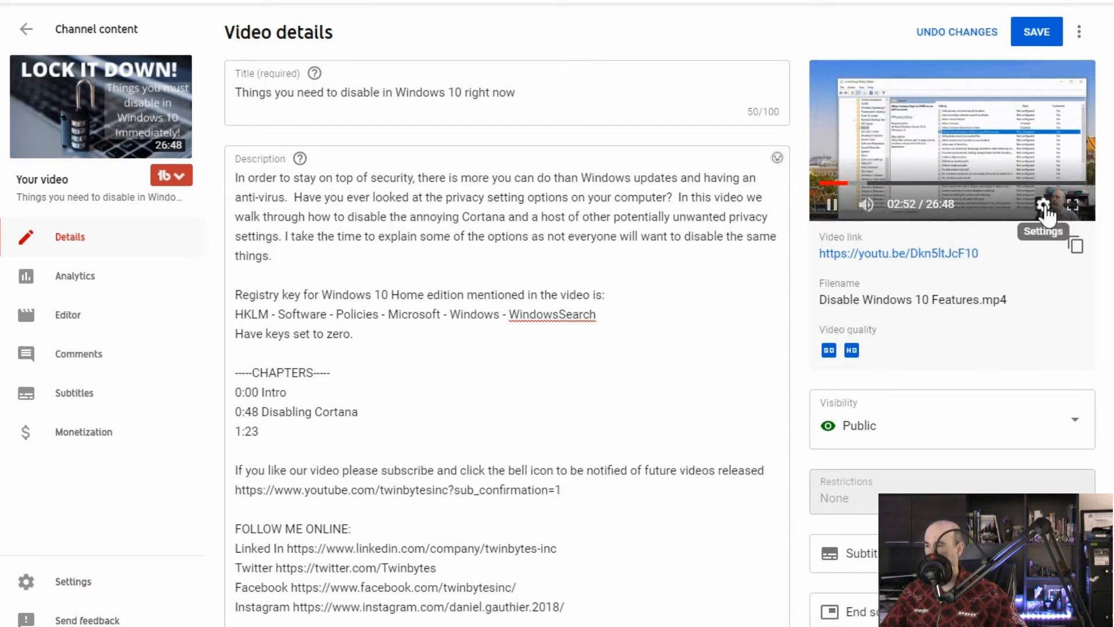
{"action": "left_click", "coordinate": [831, 204]}
{"action": "left_click", "coordinate": [338, 421]}
{"action": "key", "text": "BackSpace"}
{"action": "key", "text": "BackSpace"}
{"action": "key", "text": "BackSpace"}
{"action": "key", "text": "BackSpace"}
{"action": "type", "text": "3:07 Allowing Search"}
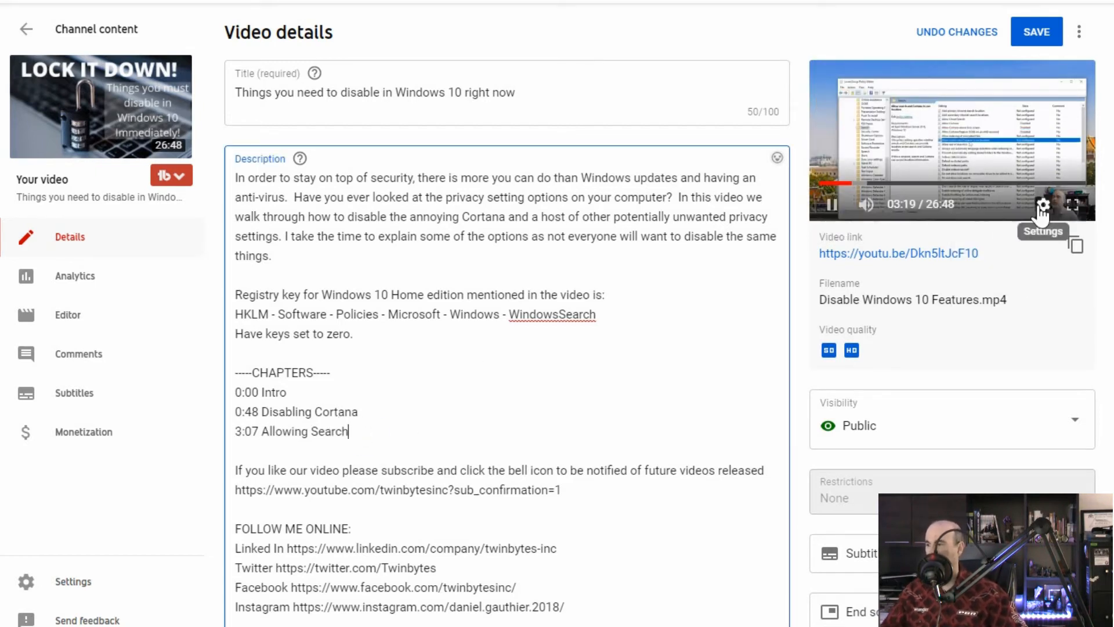
- Play the preview on to 3:58 and rewind it to pinpoint where the next topic starts
{"action": "left_click", "coordinate": [831, 205]}
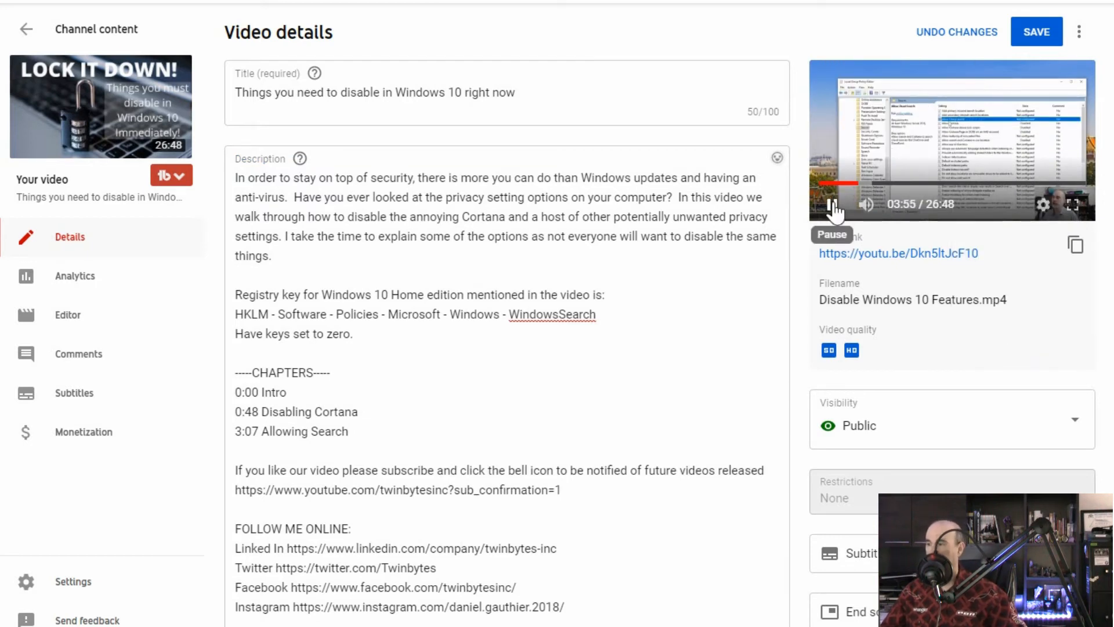
{"action": "left_click", "coordinate": [832, 206]}
{"action": "left_click", "coordinate": [1043, 205]}
{"action": "left_click", "coordinate": [1026, 287]}
{"action": "left_click", "coordinate": [1043, 205]}
{"action": "left_click", "coordinate": [833, 205]}
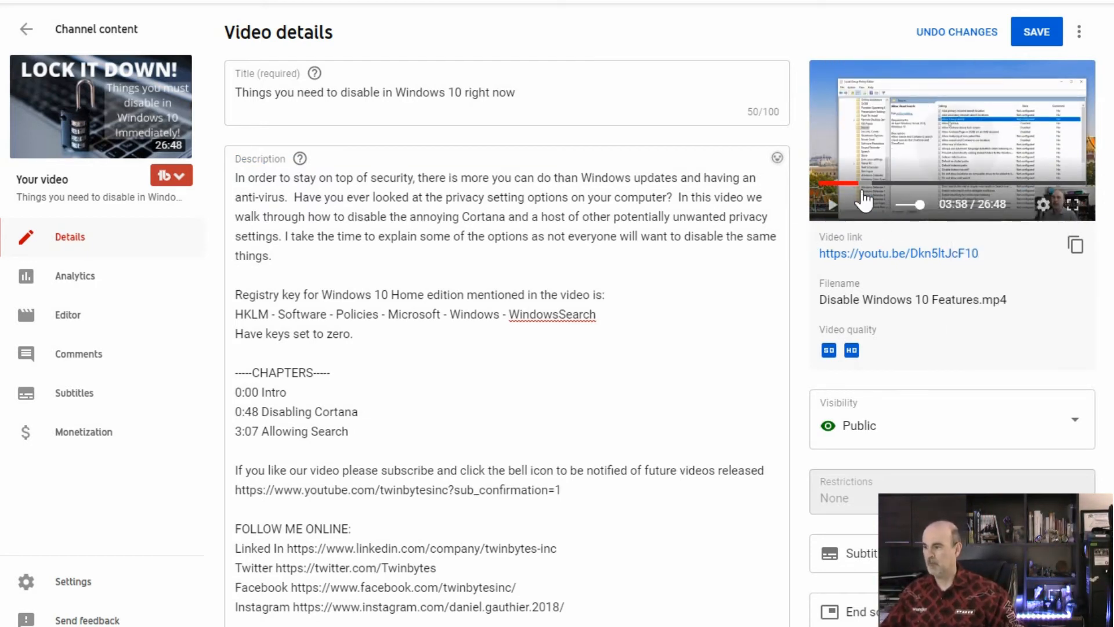
{"action": "left_click", "coordinate": [853, 184]}
{"action": "left_click", "coordinate": [832, 206]}
{"action": "left_click", "coordinate": [833, 205]}
{"action": "left_click", "coordinate": [832, 208]}
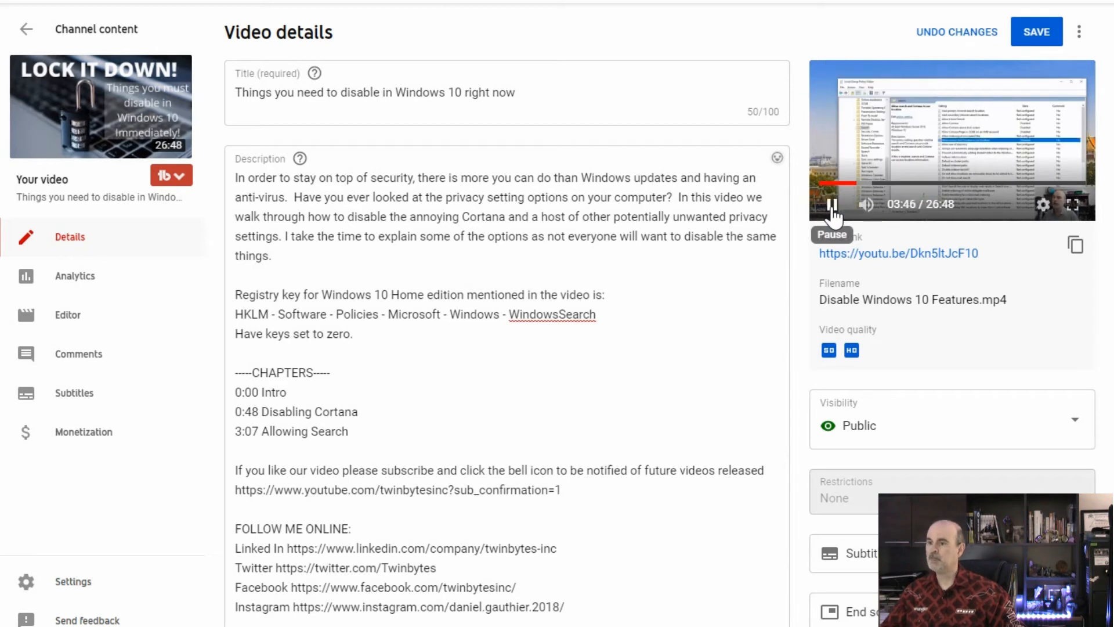
- Add the chapter line "3:49 Allow cloud search" below the 3:07 entry and start a new line
{"action": "left_click", "coordinate": [281, 451]}
{"action": "type", "text": "3:50"}
{"action": "key", "text": "Return"}
{"action": "left_click", "coordinate": [281, 453]}
{"action": "key", "text": "BackSpace"}
{"action": "key", "text": "BackSpace"}
{"action": "type", "text": "49 Allow cloud search"}
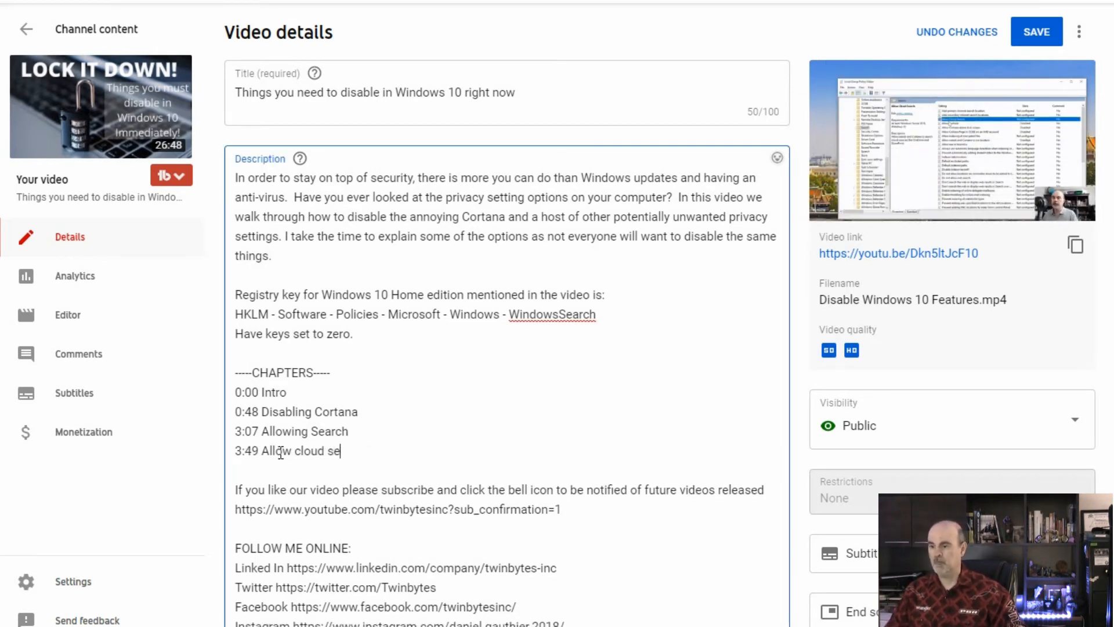
{"action": "key", "text": "Return"}
- Change the preview's playback speed, play to the next topic, and add the chapter line "4:32 Path to registry"
{"action": "left_click", "coordinate": [1043, 204]}
{"action": "left_click", "coordinate": [1022, 252]}
{"action": "left_click", "coordinate": [1009, 340]}
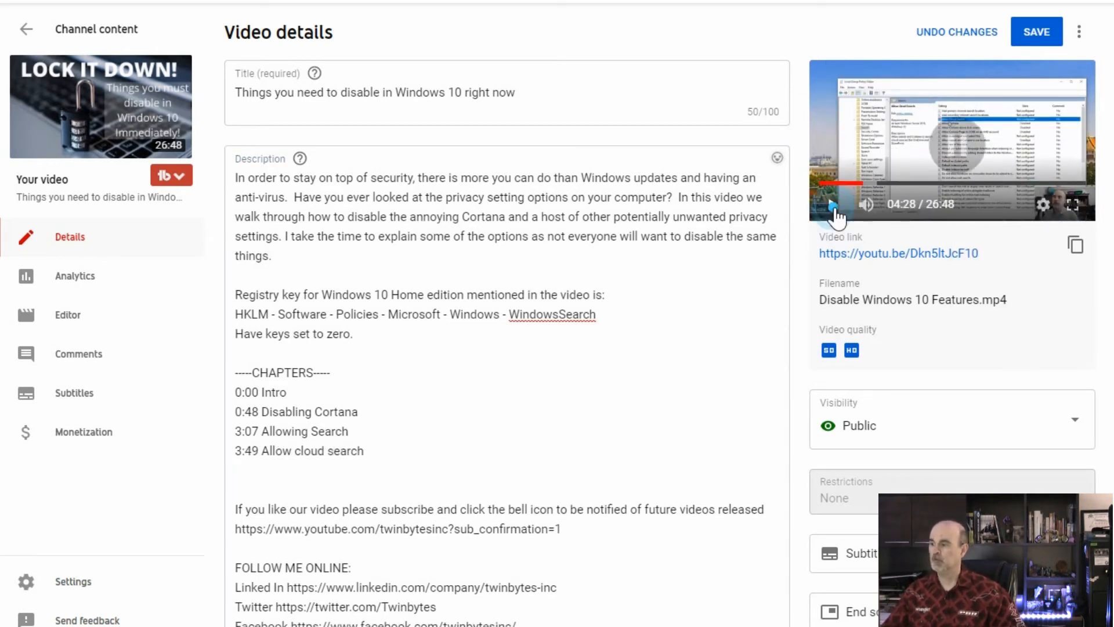
{"action": "left_click", "coordinate": [833, 209]}
{"action": "left_click", "coordinate": [369, 469]}
{"action": "type", "text": "4:32 Path to registry"}
{"action": "key", "text": "Return"}
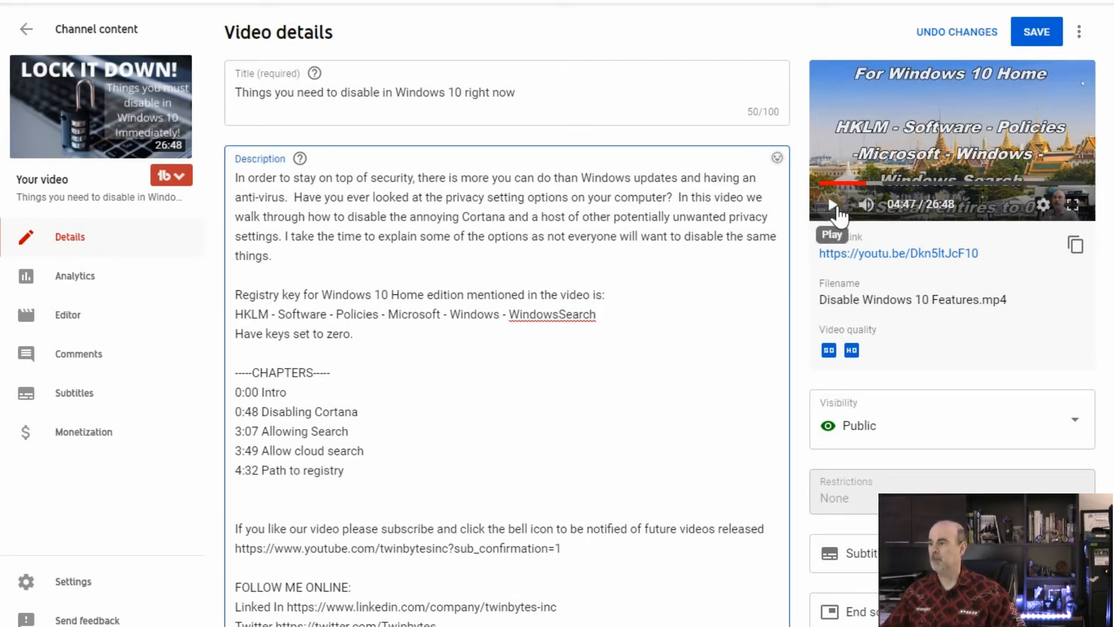
- Find the next topic in the preview, add the chapter line "5:01 Windows Features", and shorten the 4:32 title to "Registry"
{"action": "left_click", "coordinate": [832, 204]}
{"action": "left_click", "coordinate": [832, 204]}
{"action": "left_click", "coordinate": [868, 183]}
{"action": "left_click", "coordinate": [833, 205]}
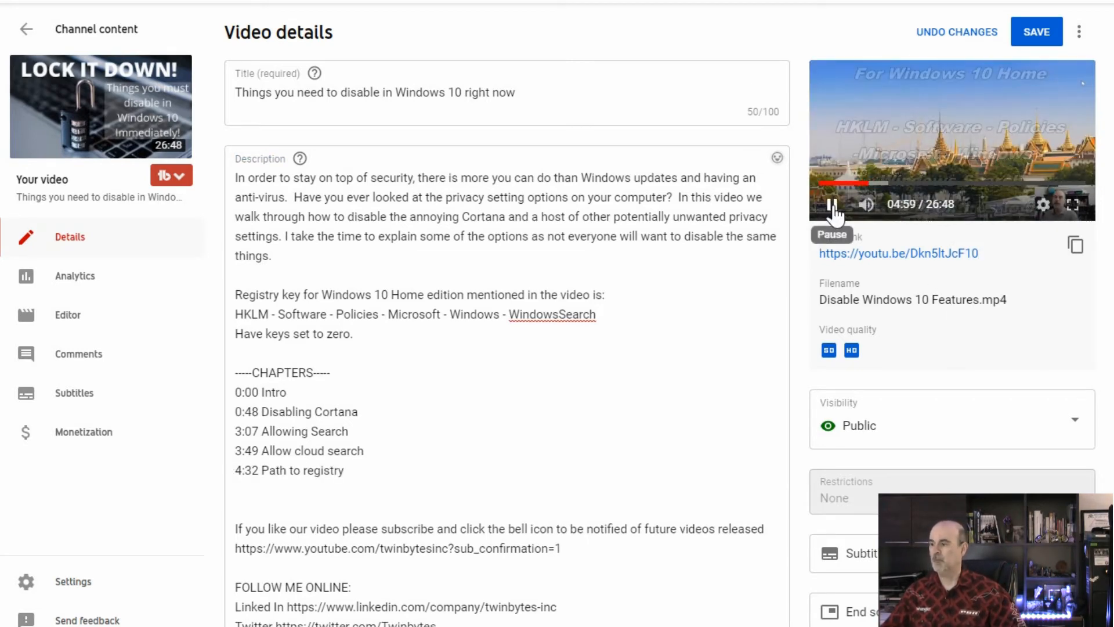
{"action": "left_click", "coordinate": [833, 206]}
{"action": "left_click", "coordinate": [259, 495]}
{"action": "type", "text": "5:01"}
{"action": "left_click", "coordinate": [831, 206]}
{"action": "left_click", "coordinate": [291, 492]}
{"action": "type", "text": "Windows Features"}
{"action": "key", "text": "Return"}
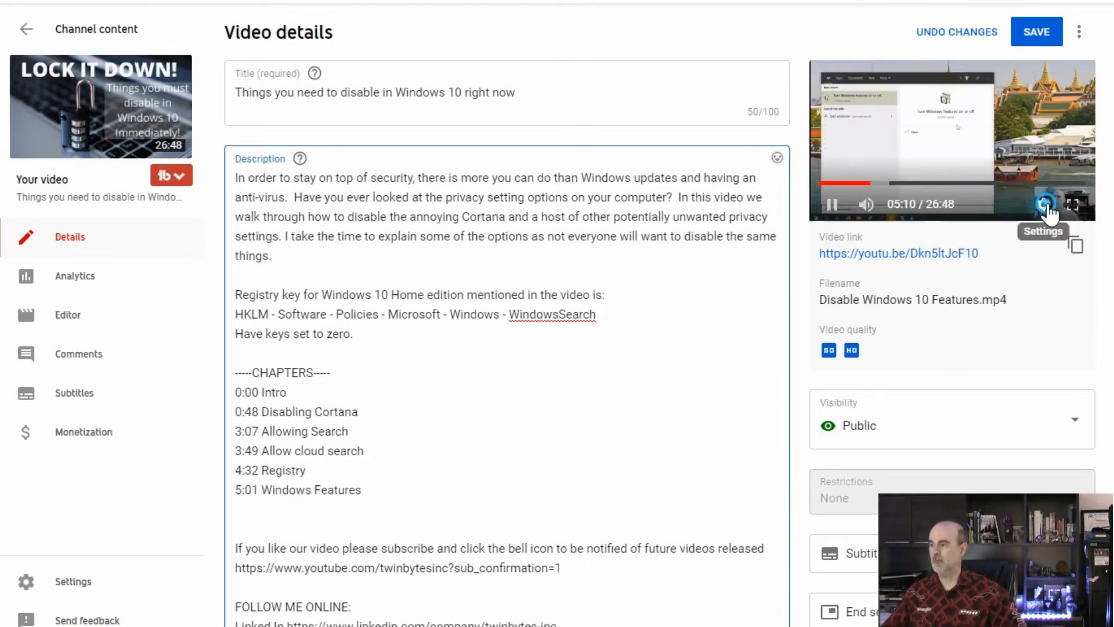
- Play the preview on to 6:28 and append "- IE11" to the Windows Features chapter title
{"action": "left_click", "coordinate": [1045, 207]}
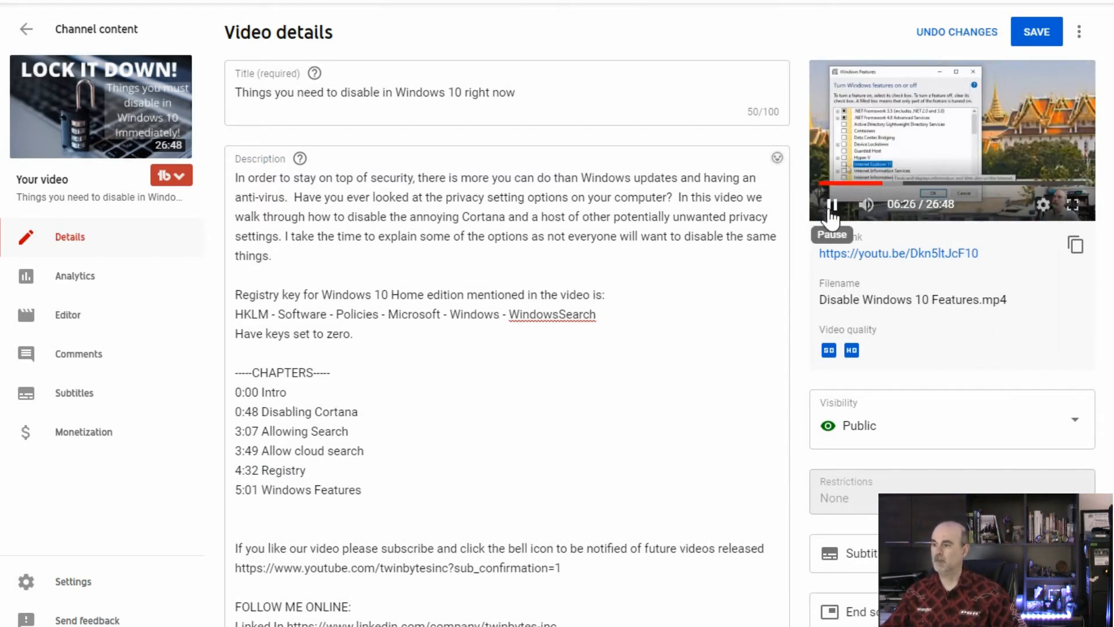
{"action": "left_click", "coordinate": [832, 206]}
{"action": "left_click", "coordinate": [882, 182]}
{"action": "left_click", "coordinate": [832, 206]}
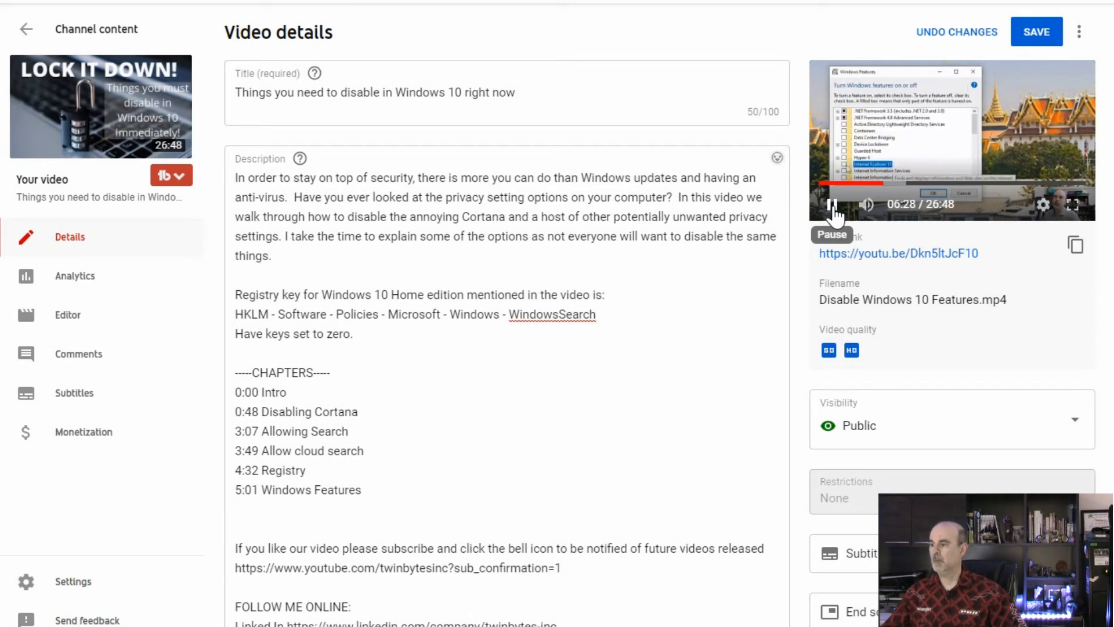
{"action": "left_click", "coordinate": [832, 206]}
{"action": "left_click", "coordinate": [400, 487]}
{"action": "type", "text": "- IE11"}
{"action": "key", "text": "Down"}
- Adjust the preview's playback speed, play to the next topic, and add the chapter line "6:30 -Media Features"
{"action": "left_click", "coordinate": [1042, 206]}
{"action": "left_click", "coordinate": [1017, 283]}
{"action": "left_click", "coordinate": [831, 206]}
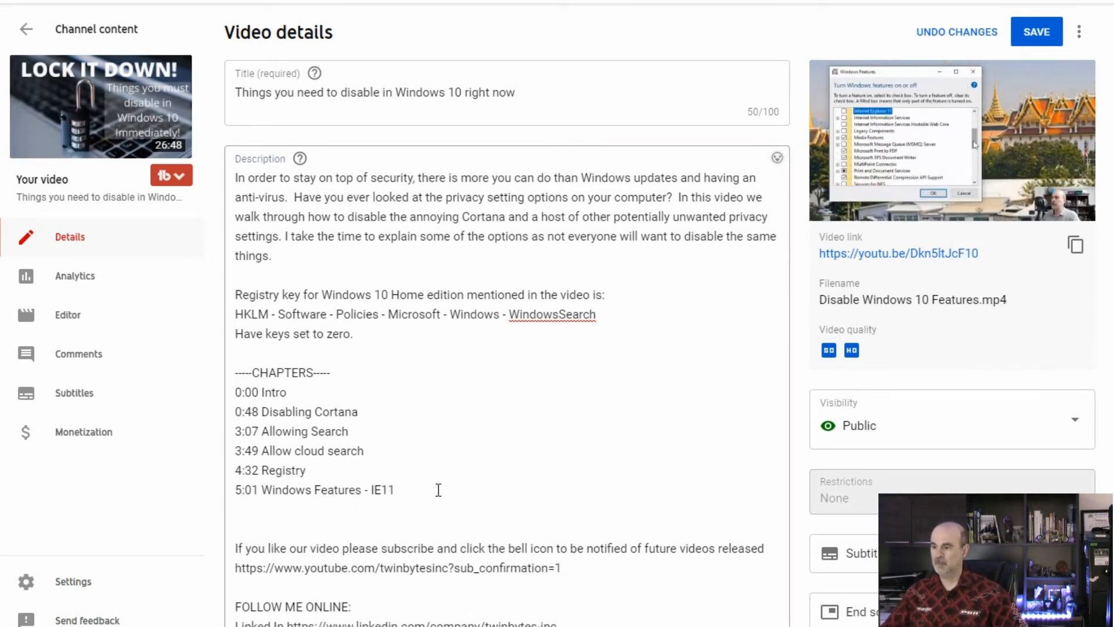
{"action": "left_click", "coordinate": [422, 504]}
{"action": "type", "text": "6:30 Media Features"}
{"action": "key", "text": "Return"}
{"action": "left_click", "coordinate": [1042, 206]}
{"action": "left_click", "coordinate": [831, 206]}
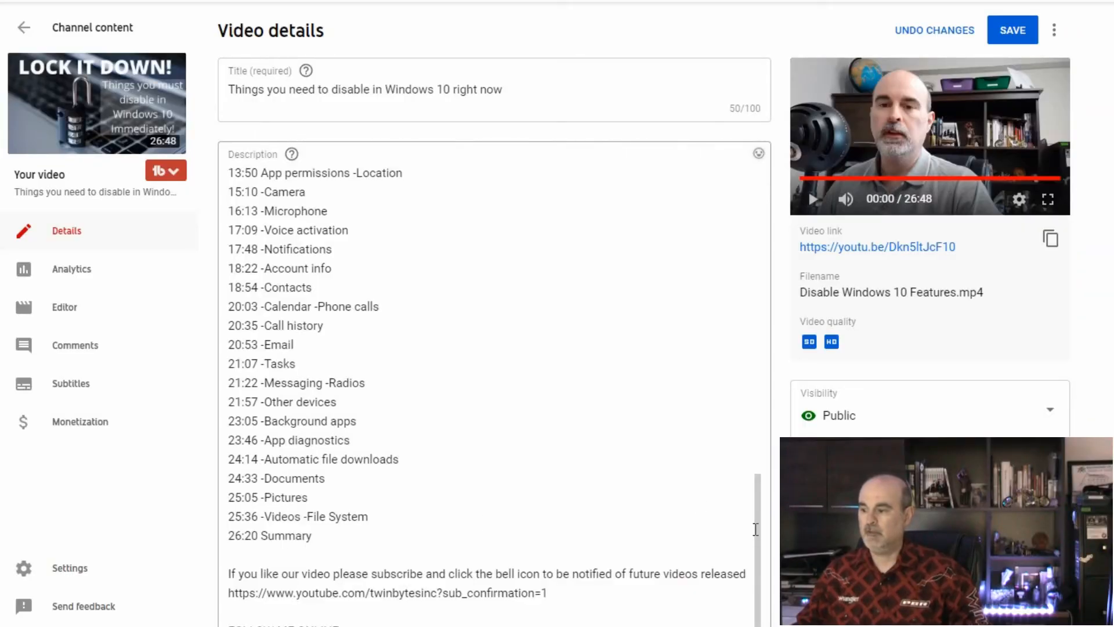
- Review the completed chapter list in the description from "0:00 Intro" down to "26:20 Summary"
{"action": "left_click_drag", "start_coordinate": [757, 529], "coordinate": [753, 268]}
{"action": "scroll", "coordinate": [751, 284], "scroll_direction": "down", "scroll_amount": 2}
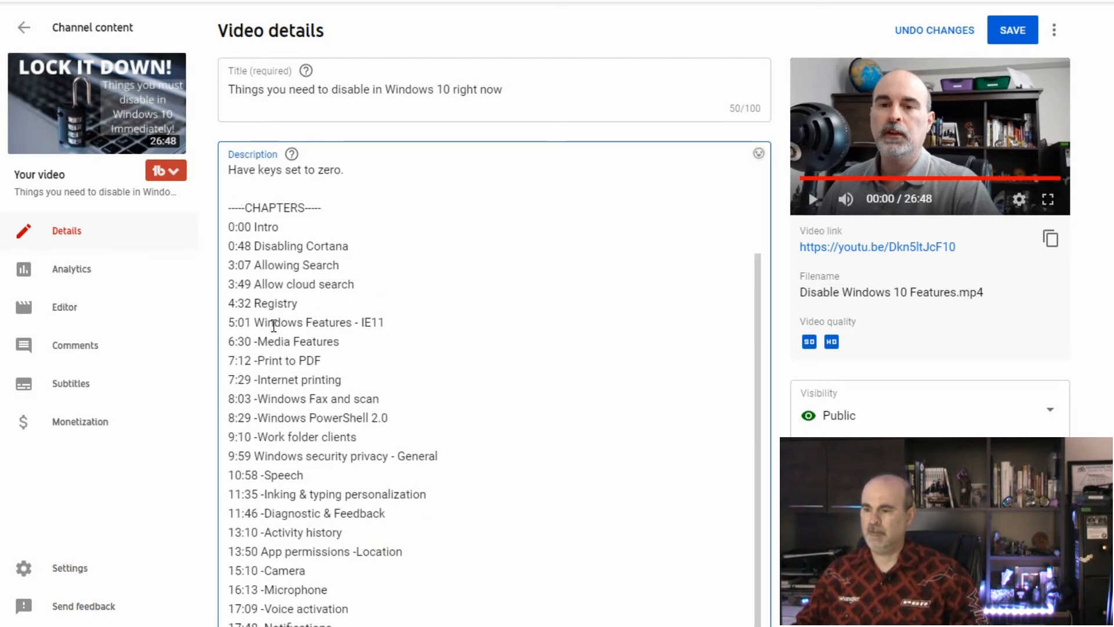
{"action": "scroll", "coordinate": [269, 339], "scroll_direction": "down", "scroll_amount": 3}
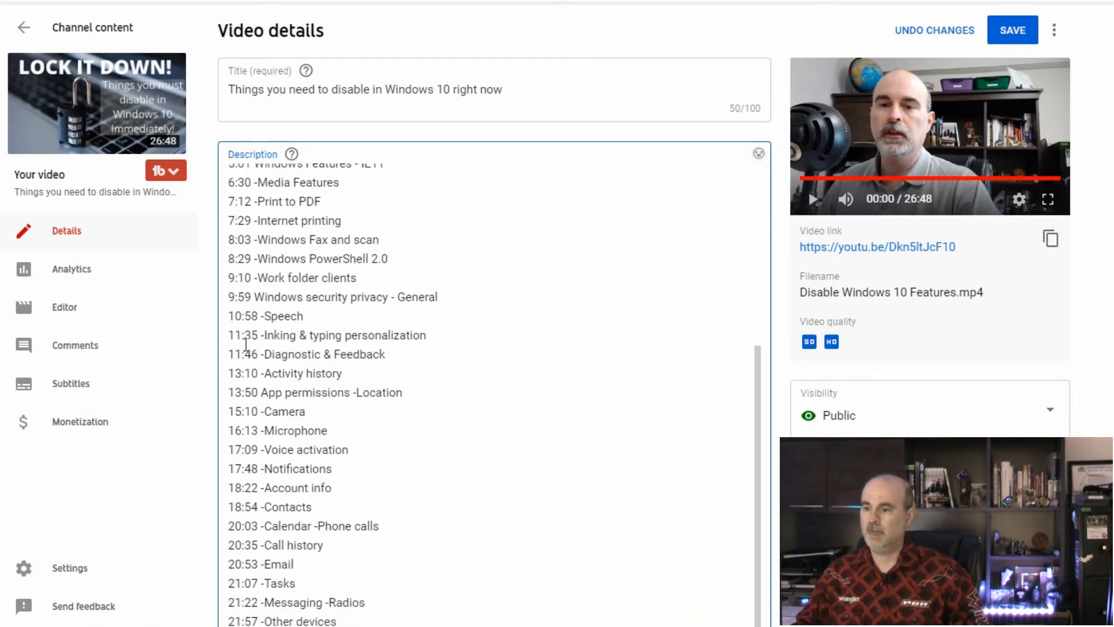
{"action": "scroll", "coordinate": [262, 414], "scroll_direction": "down", "scroll_amount": 4}
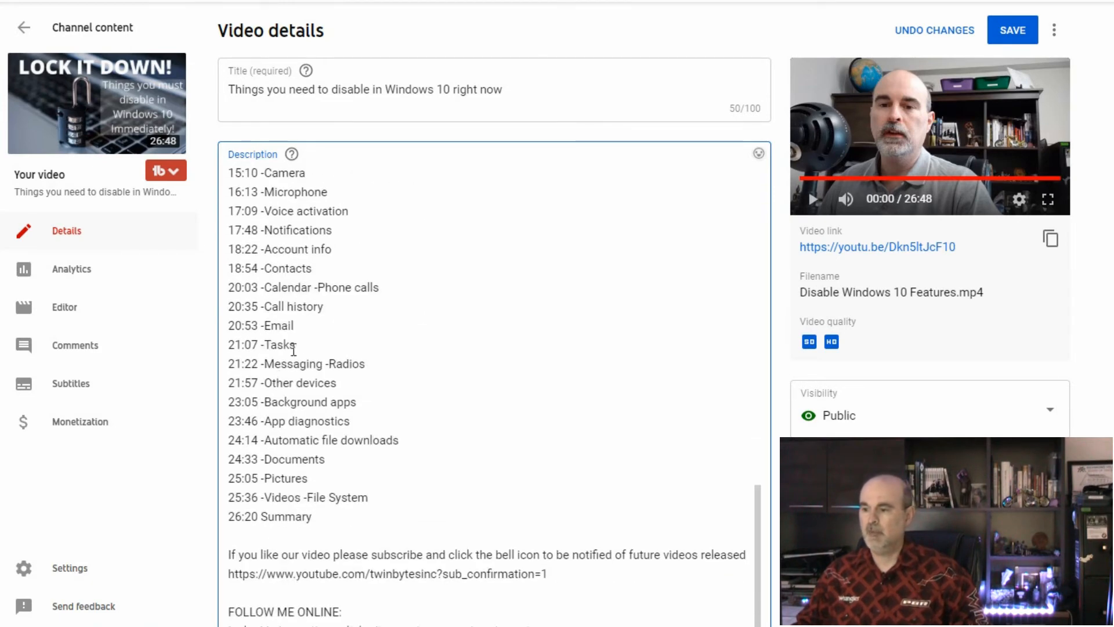
- Examine how two short topics are combined in the chapter line "20:03 -Calendar -Phone calls"
{"action": "left_click_drag", "start_coordinate": [392, 284], "coordinate": [217, 281]}
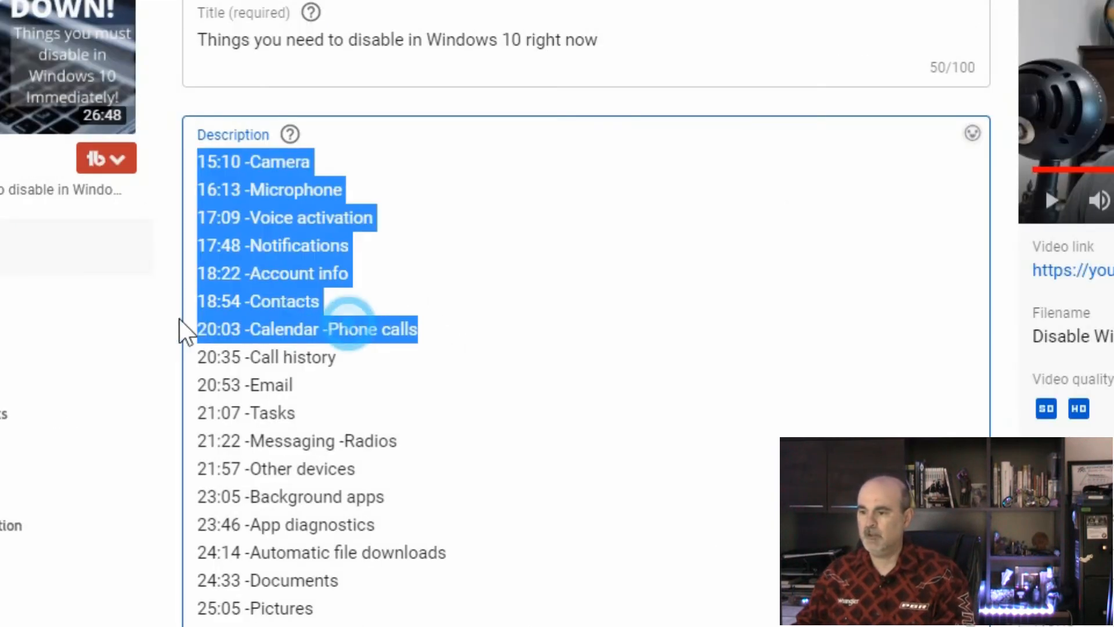
{"action": "left_click_drag", "start_coordinate": [180, 330], "coordinate": [218, 331]}
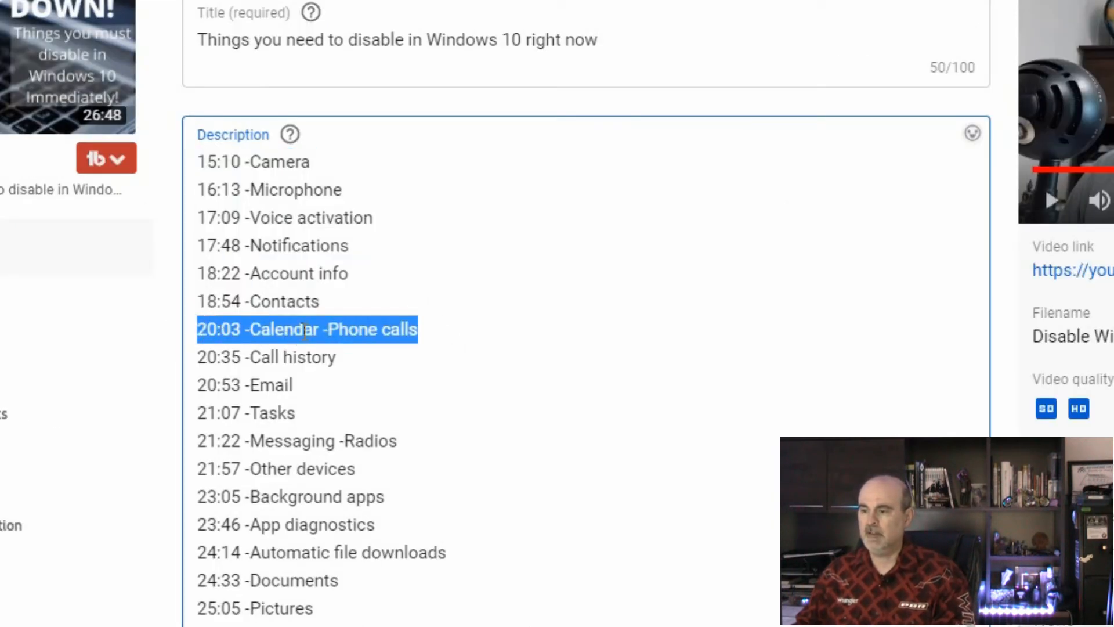
{"action": "left_click", "coordinate": [273, 328]}
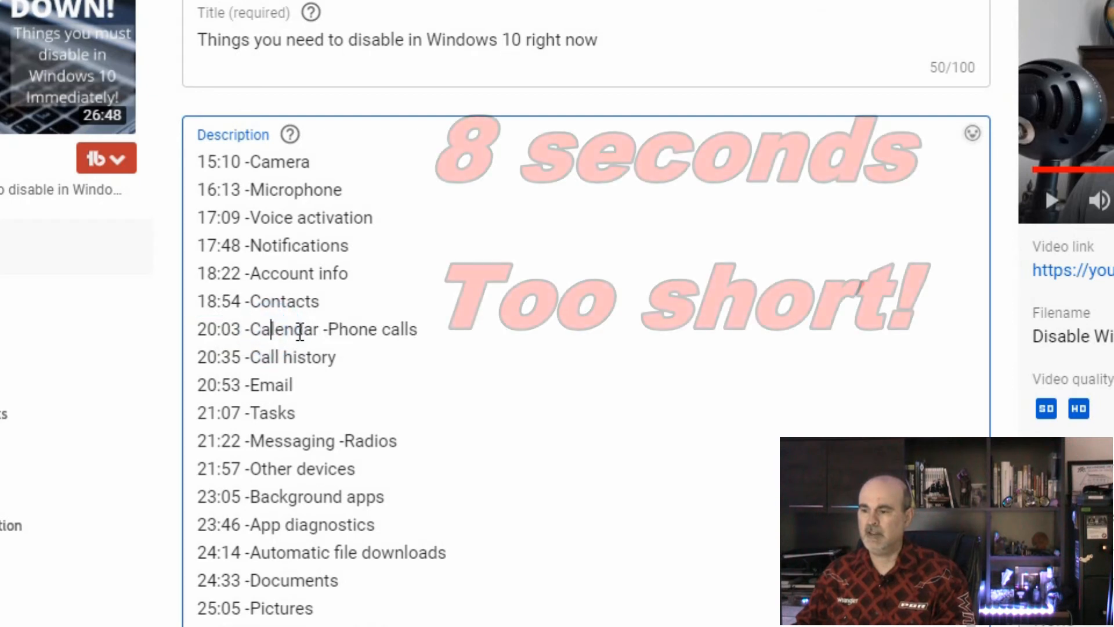
{"action": "left_click_drag", "start_coordinate": [313, 330], "coordinate": [259, 332]}
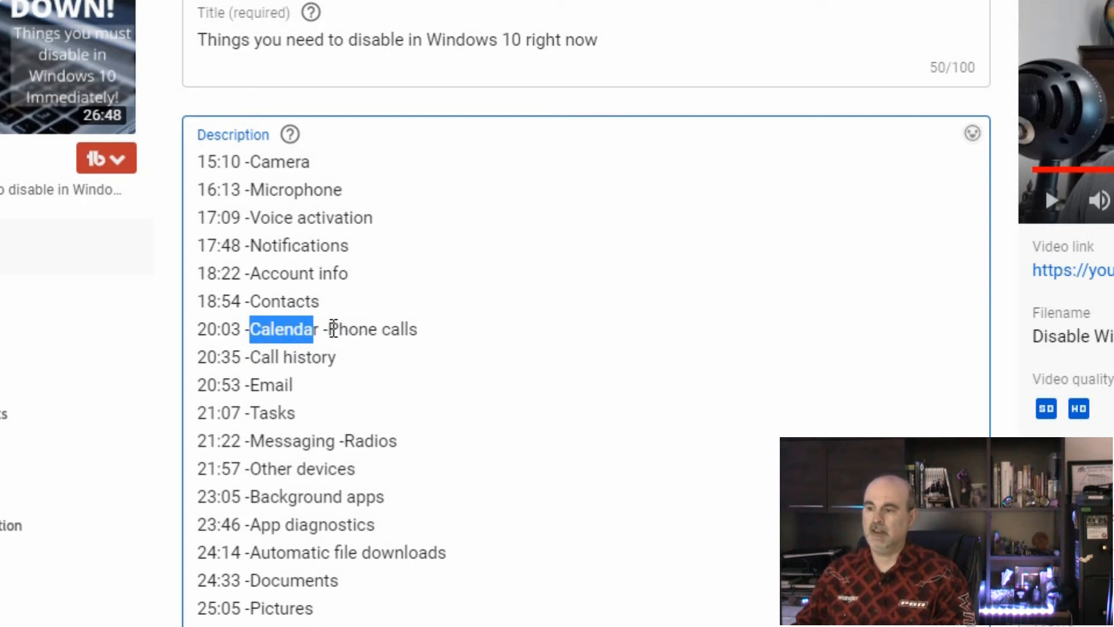
{"action": "left_click_drag", "start_coordinate": [331, 329], "coordinate": [412, 348]}
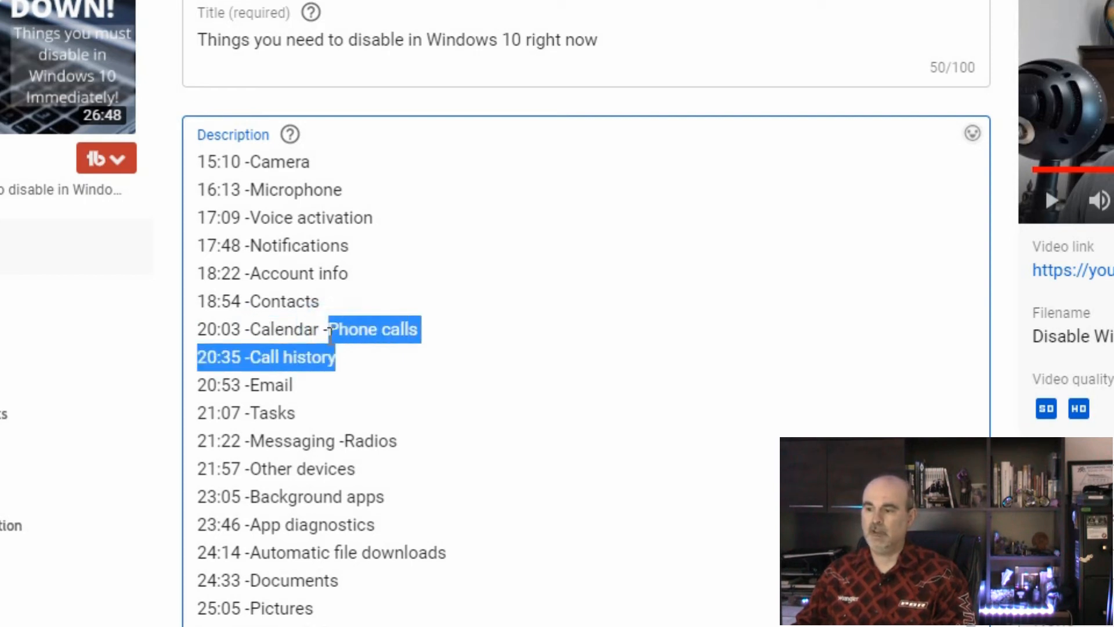
{"action": "double_click", "coordinate": [288, 329]}
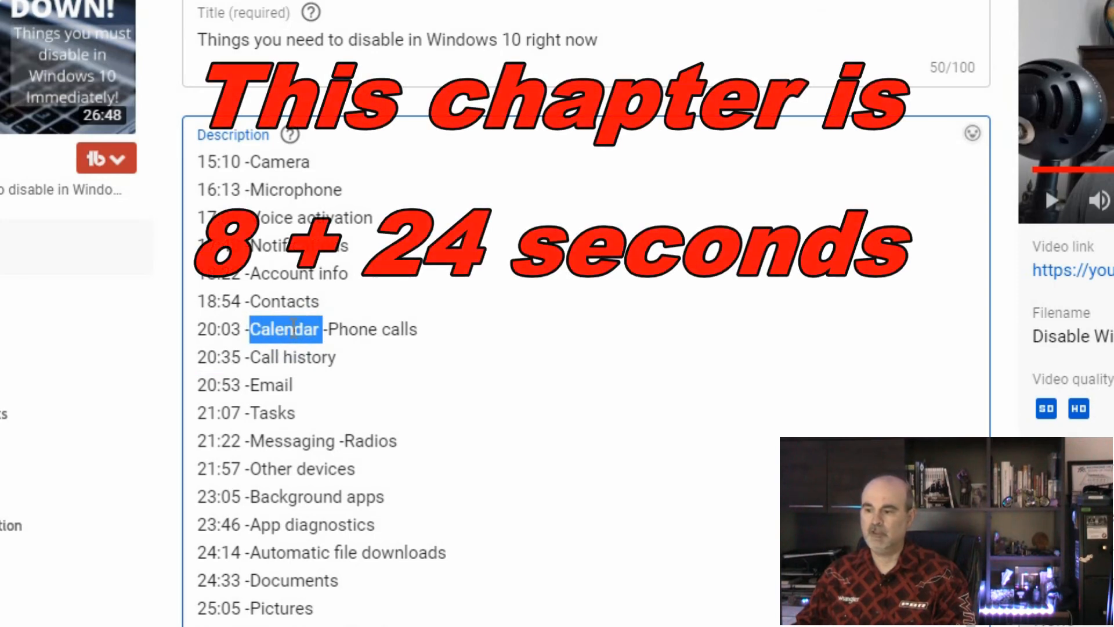
{"action": "left_click", "coordinate": [357, 328]}
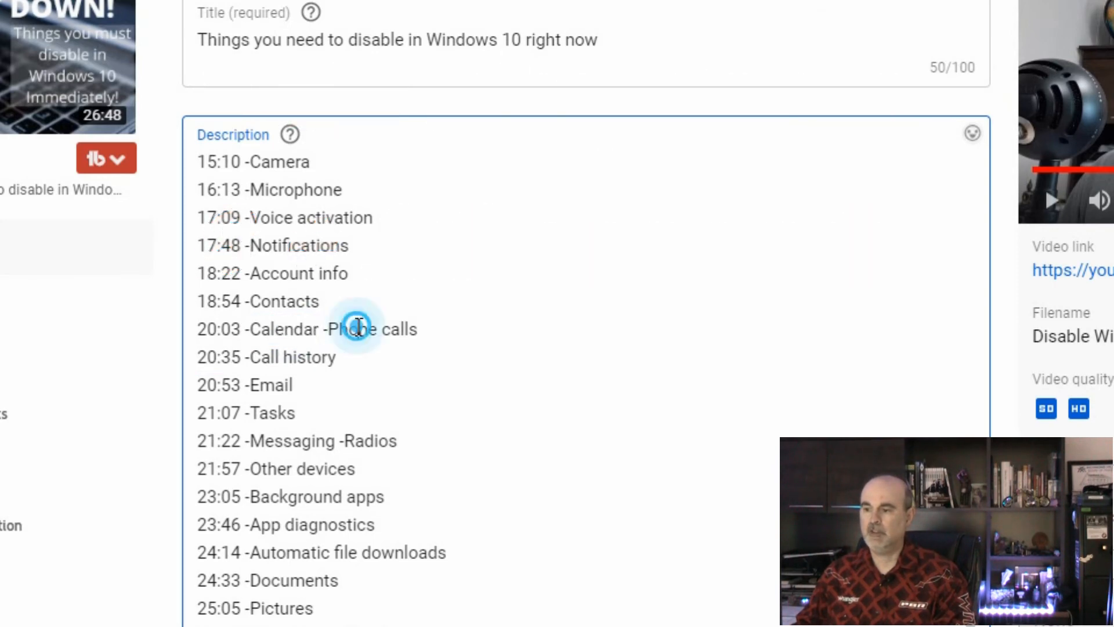
{"action": "left_click_drag", "start_coordinate": [420, 333], "coordinate": [332, 328]}
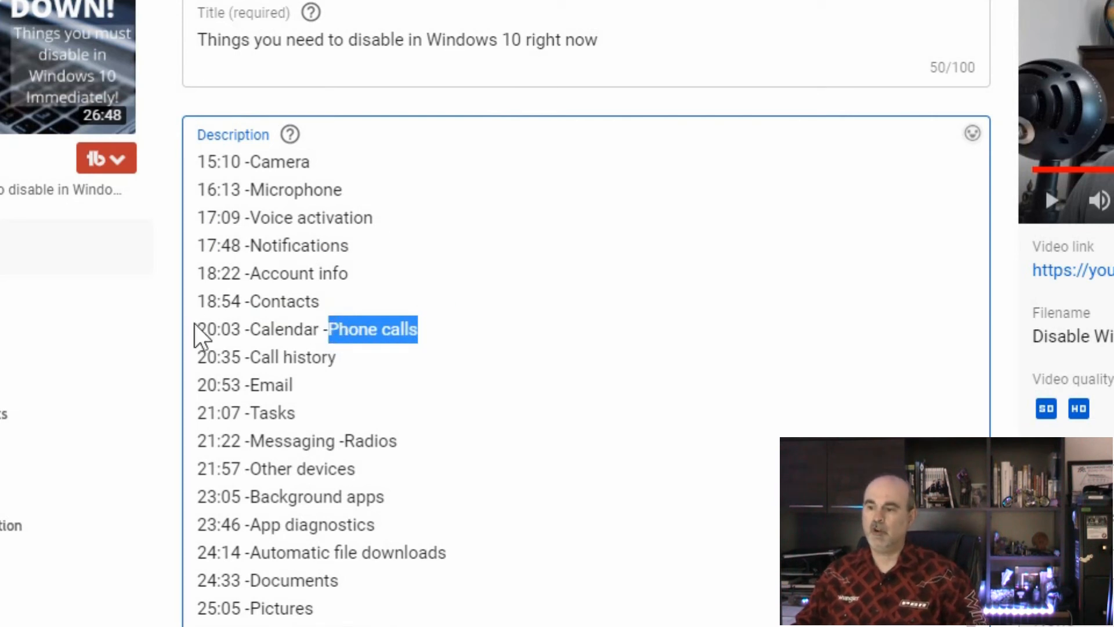
{"action": "left_click_drag", "start_coordinate": [201, 325], "coordinate": [459, 335]}
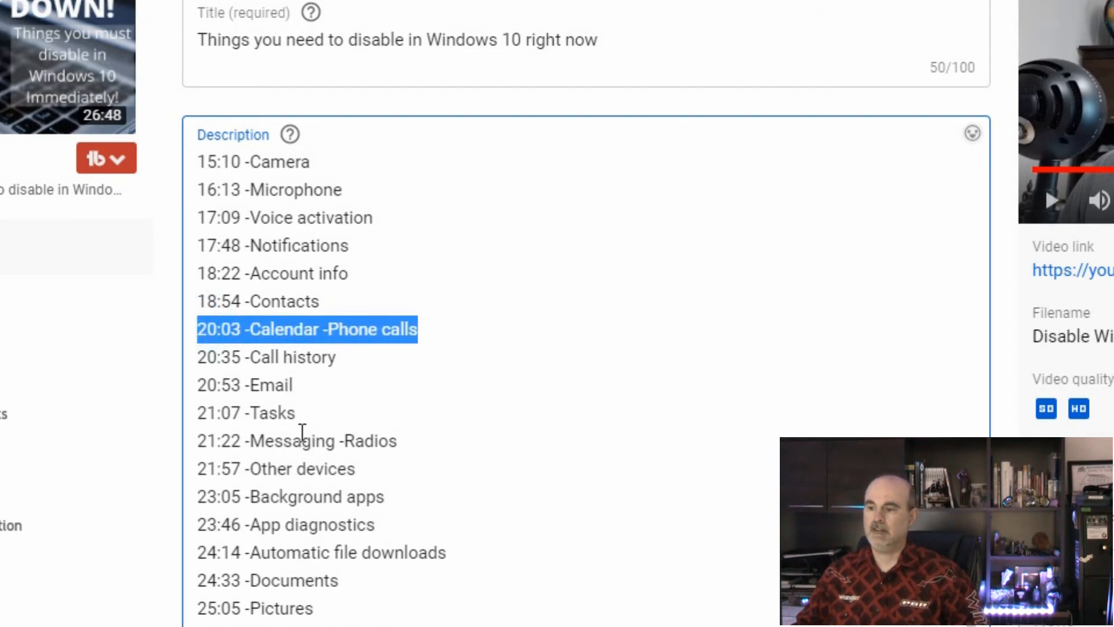
- Examine the other combined chapter lines, "21:22 -Messaging -Radios" and "25:36 -Videos -File System"
{"action": "left_click_drag", "start_coordinate": [398, 440], "coordinate": [208, 422]}
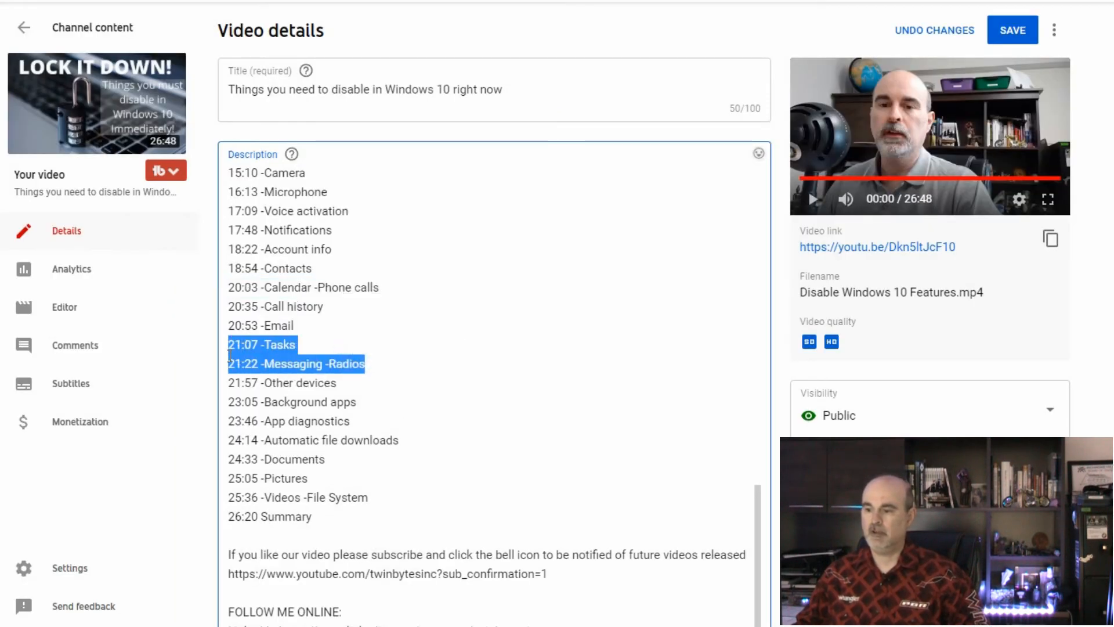
{"action": "mouse_move", "coordinate": [229, 355]}
{"action": "left_mouse_down"}
{"action": "mouse_move", "coordinate": [232, 364]}
{"action": "mouse_move", "coordinate": [239, 355]}
{"action": "left_mouse_up"}
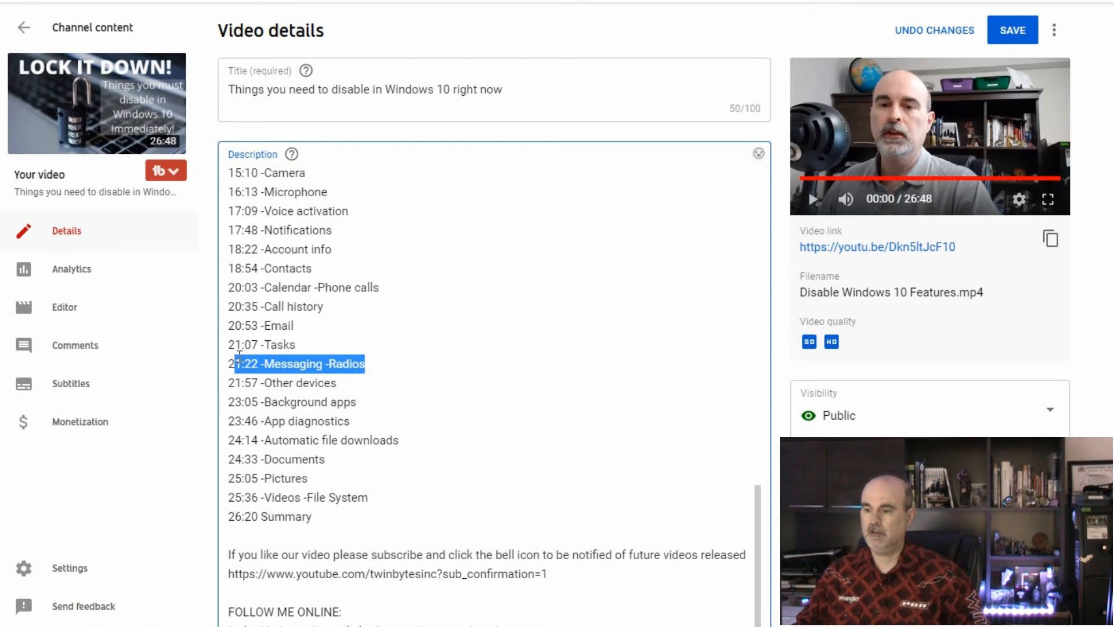
{"action": "left_click", "coordinate": [327, 366]}
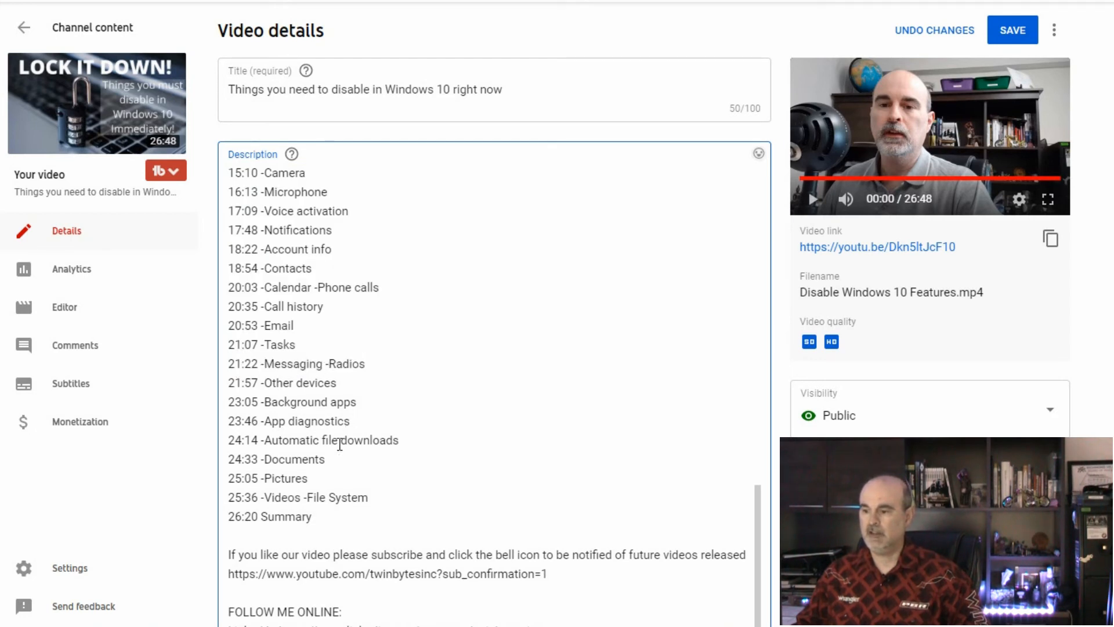
{"action": "left_click_drag", "start_coordinate": [373, 502], "coordinate": [235, 498]}
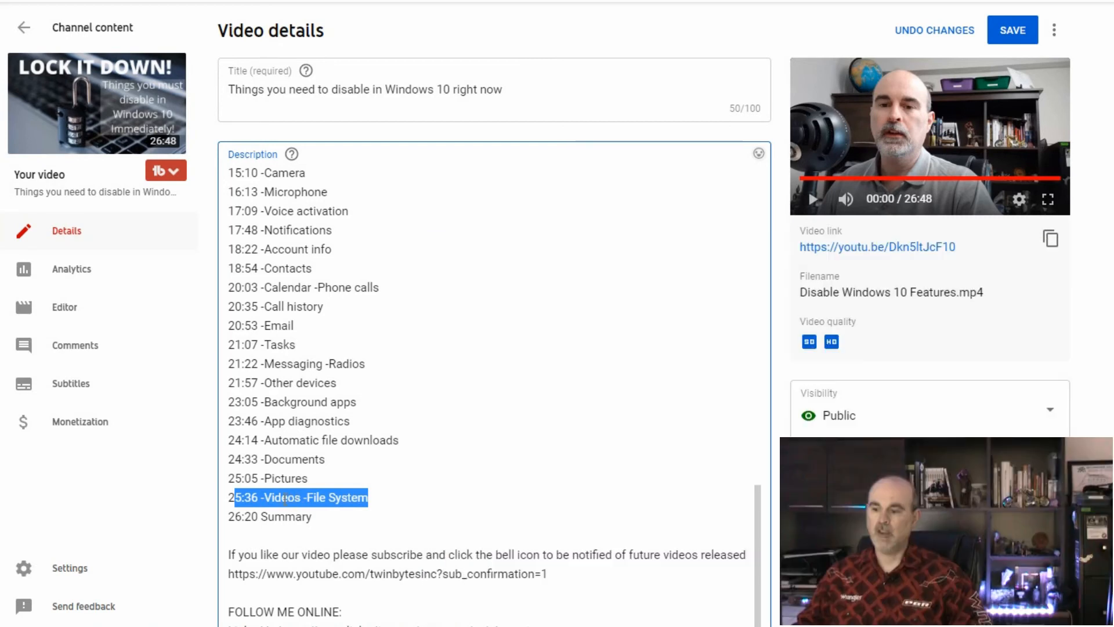
{"action": "left_click", "coordinate": [319, 496]}
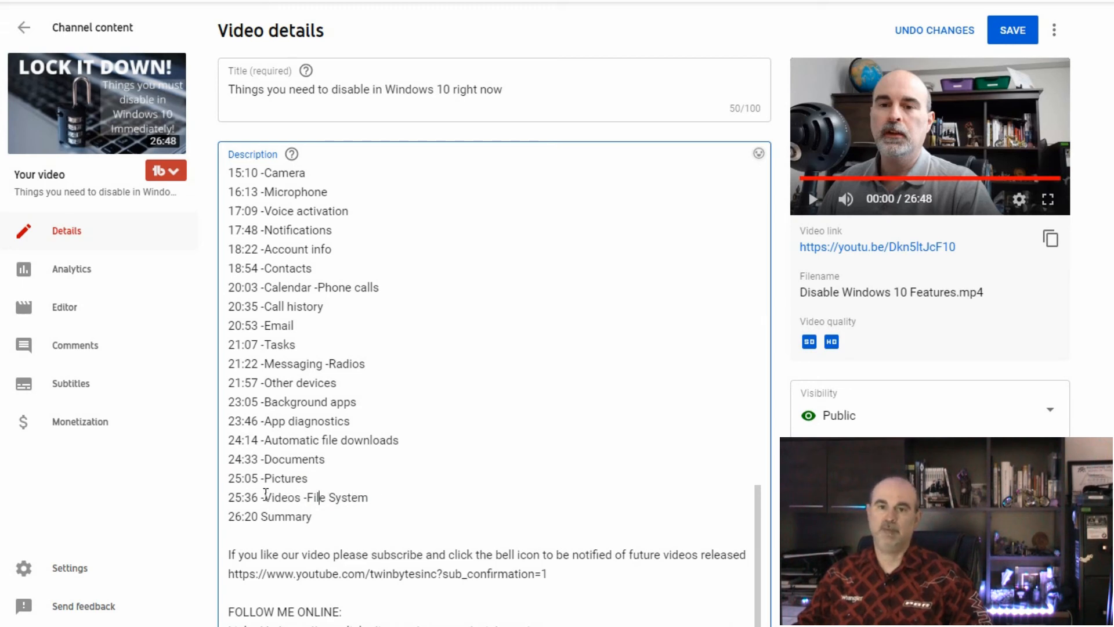
- Save the video details with the completed chapter list in the description
{"action": "scroll", "coordinate": [372, 412], "scroll_direction": "up", "scroll_amount": 8}
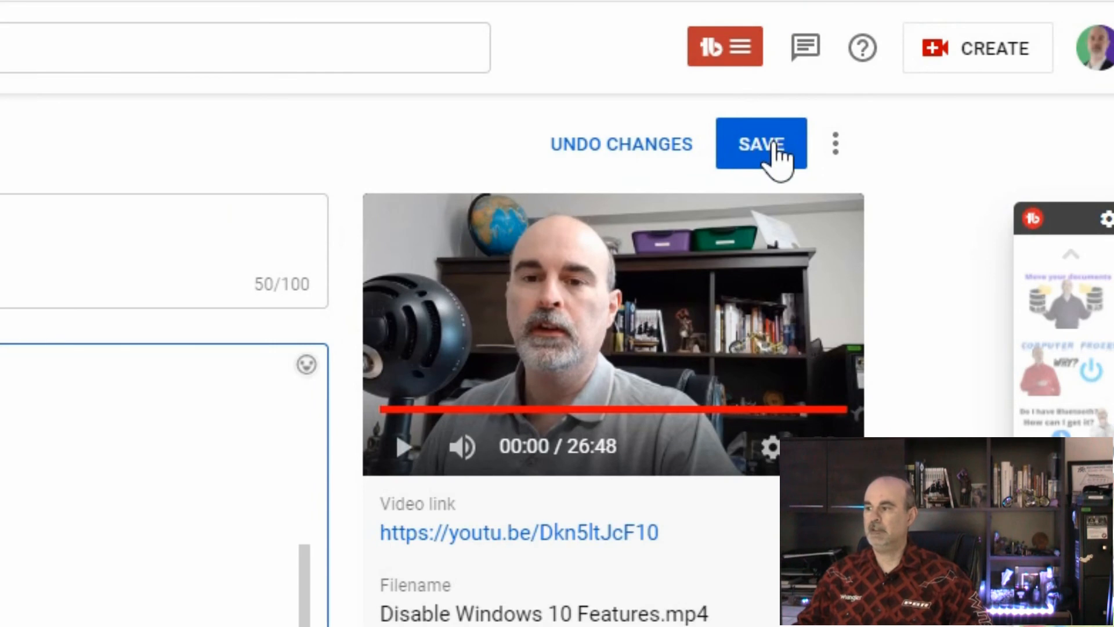
{"action": "left_click", "coordinate": [776, 152]}
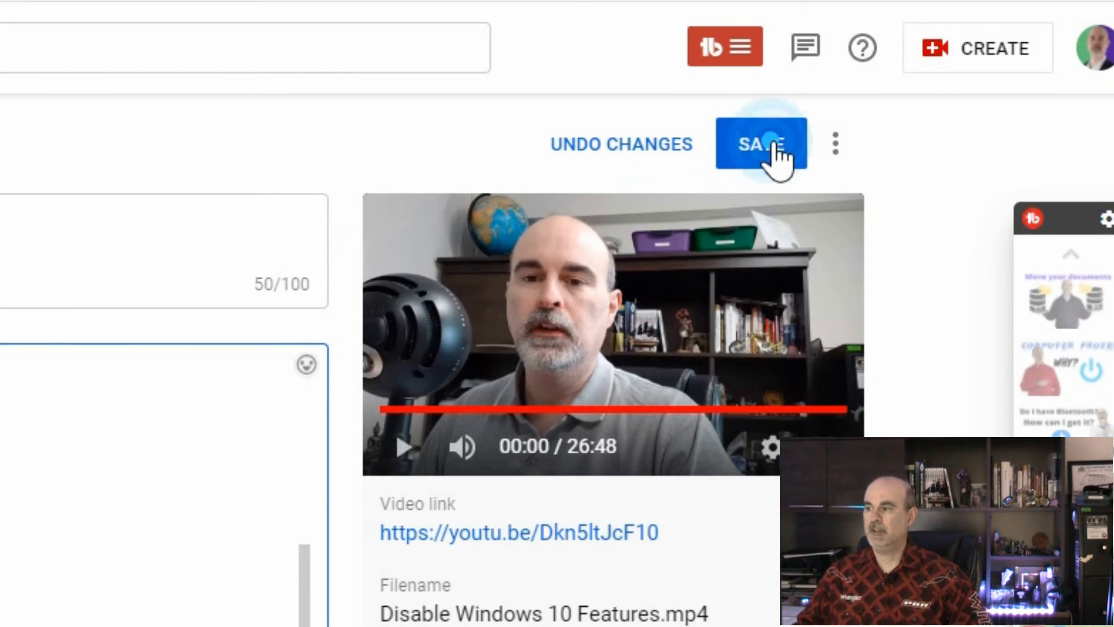